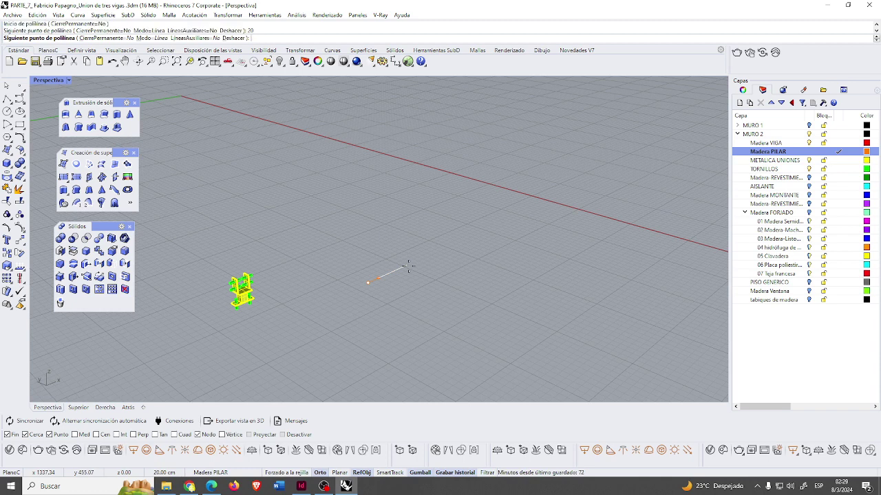
Complete the polyline on the ground plane as a closed square with 20 cm sides.
left_click(399, 274)
type("2")
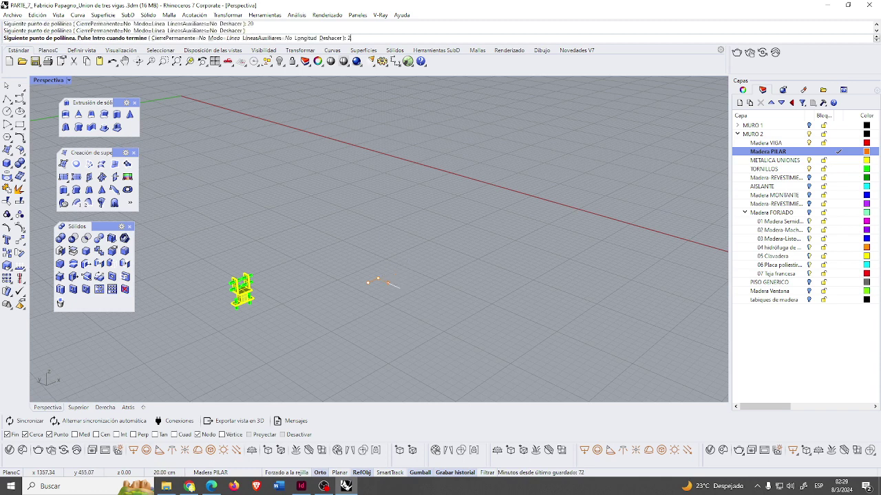
type("0")
key("Return")
left_click(394, 289)
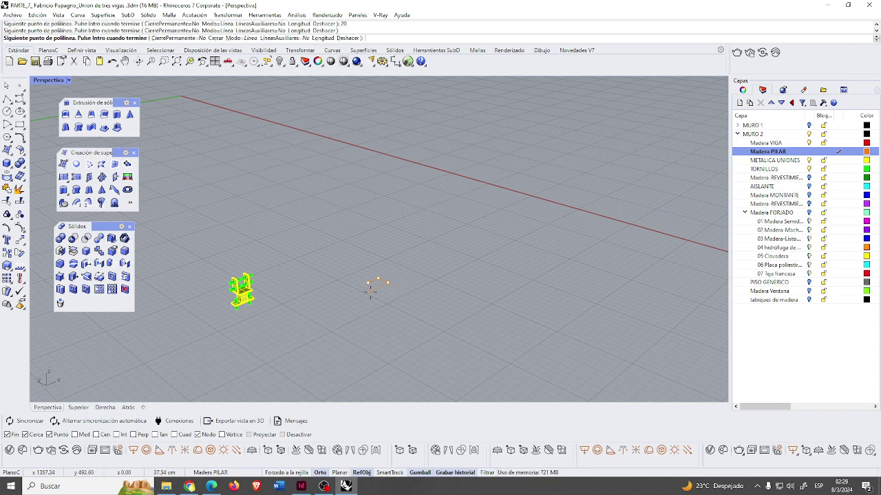
key("Return")
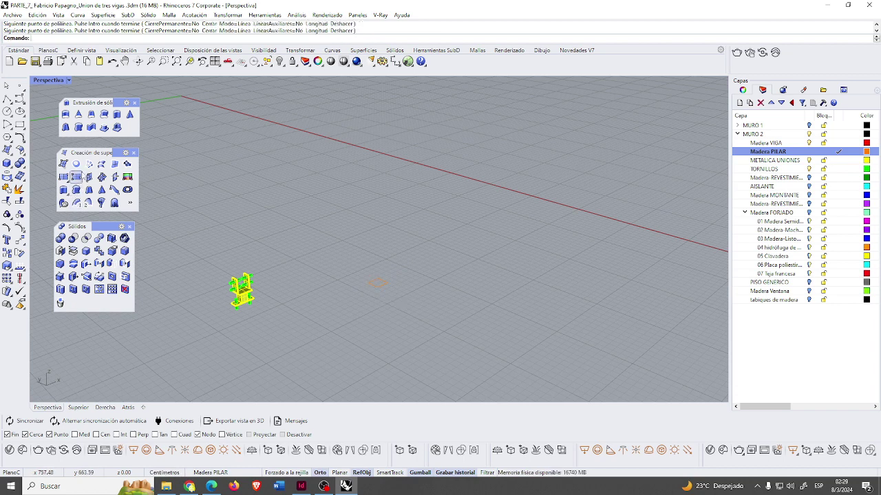
Create a planar surface from the closed 20 cm square.
left_click(77, 165)
left_click(377, 290)
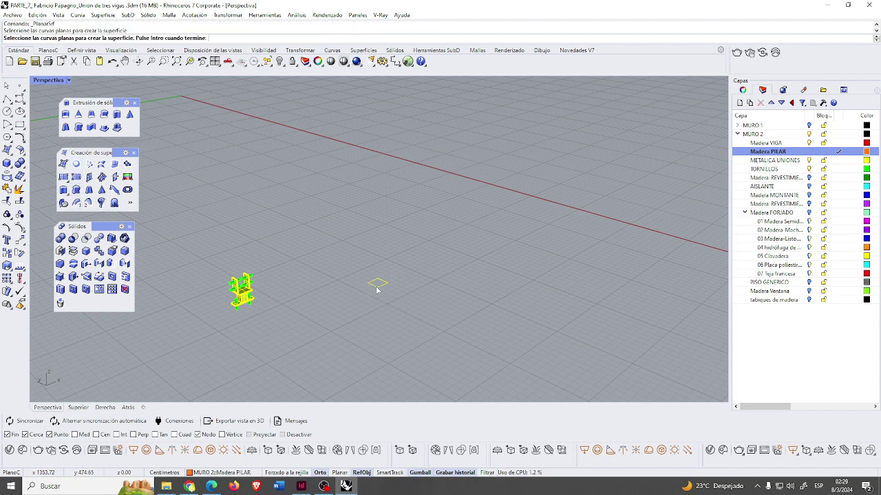
key("Return")
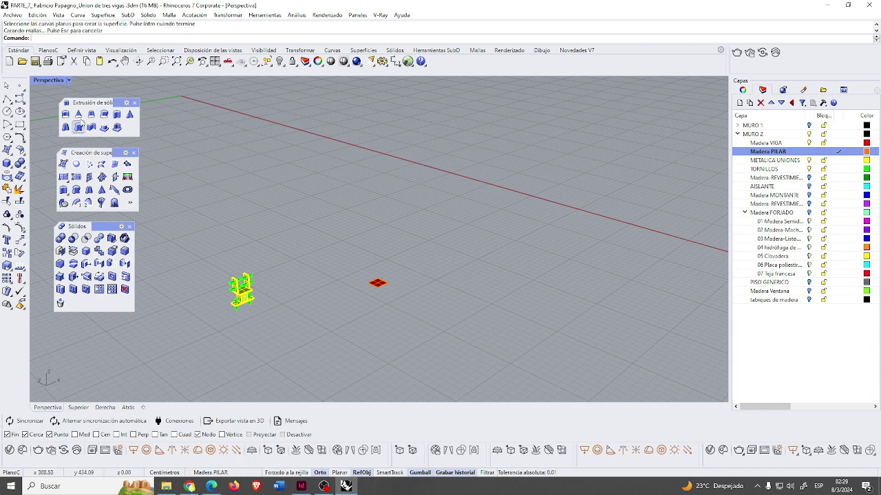
Extrude the square surface upward 240 cm as a solid pillar.
left_click(66, 114)
left_click(372, 283)
key("Return")
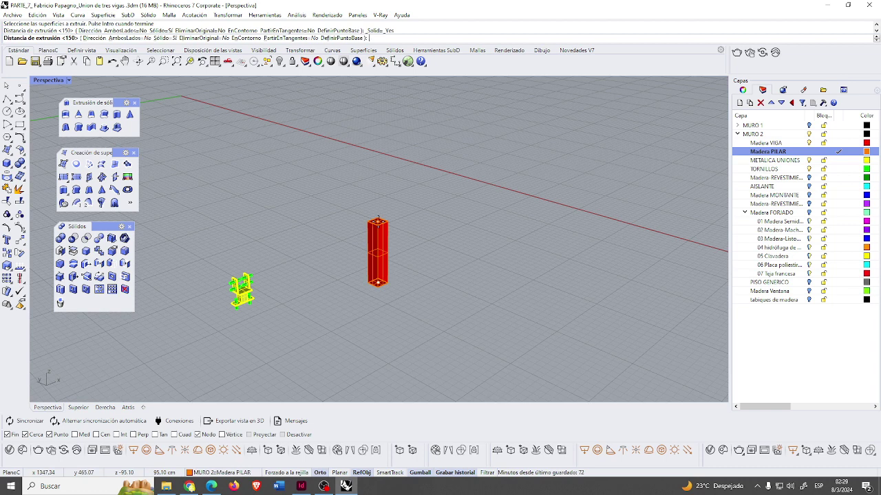
type("240")
key("Return")
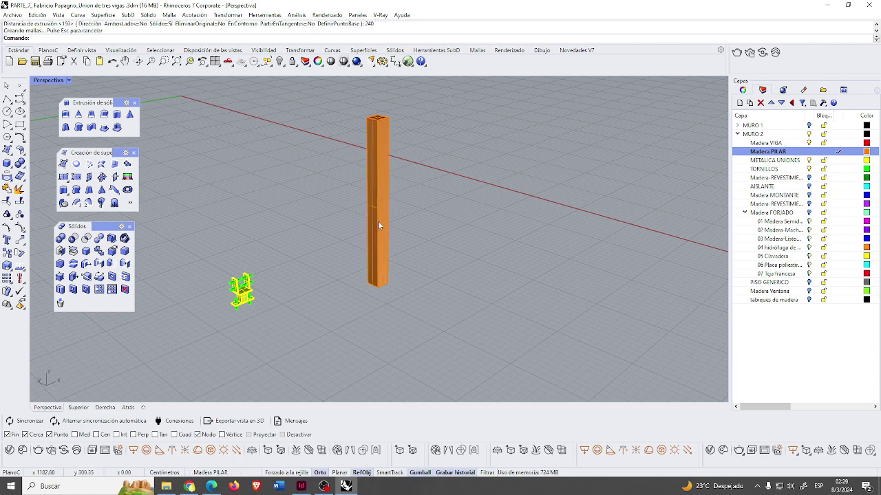
Draw a closed square polyline with 5 cm sides on the ground beside the pillar.
left_click(7, 99)
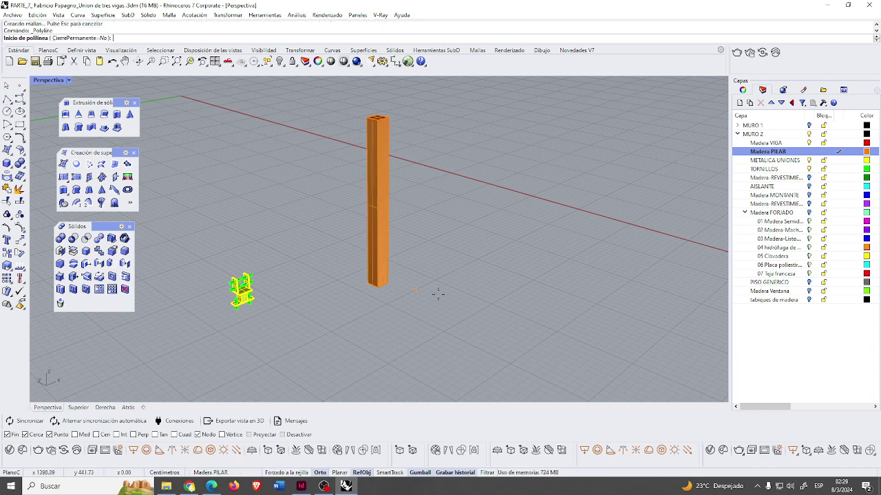
left_click(446, 297)
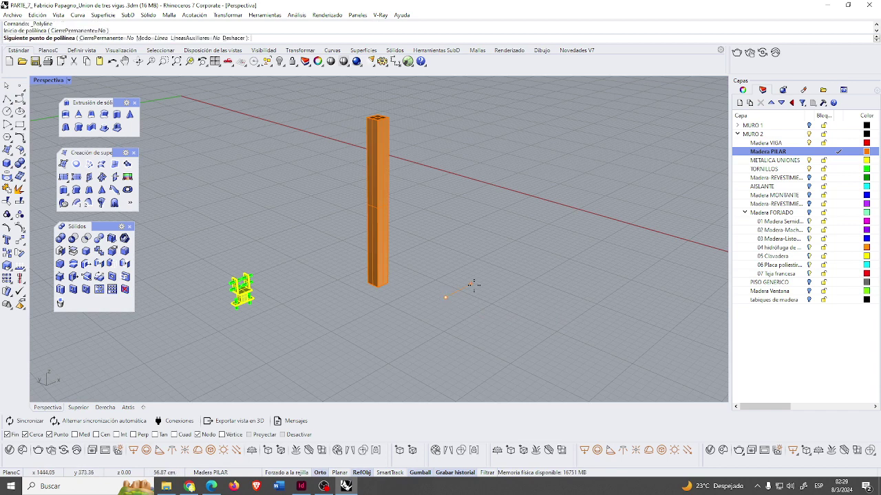
type("5")
key("Return")
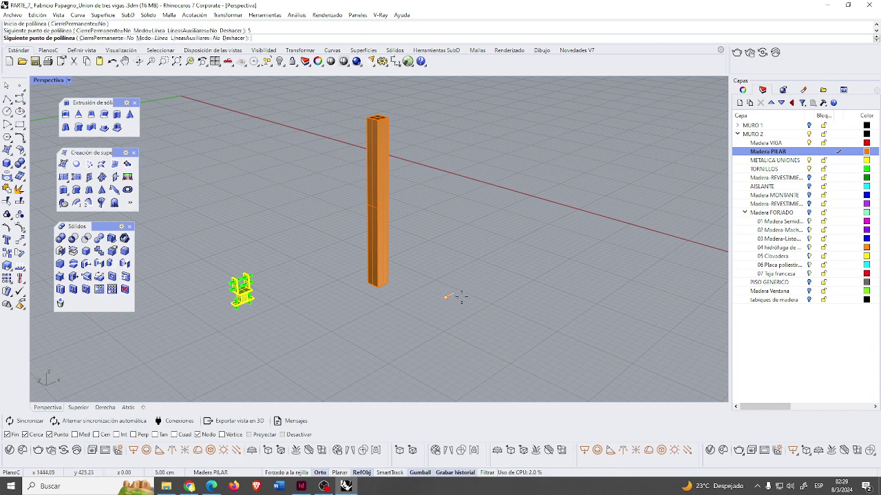
scroll(454, 296, "up", 5)
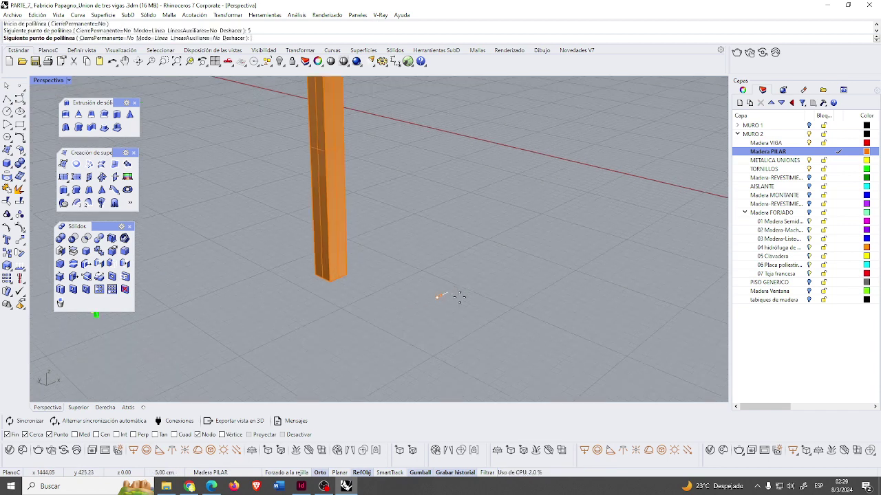
left_click(409, 303)
key("Return")
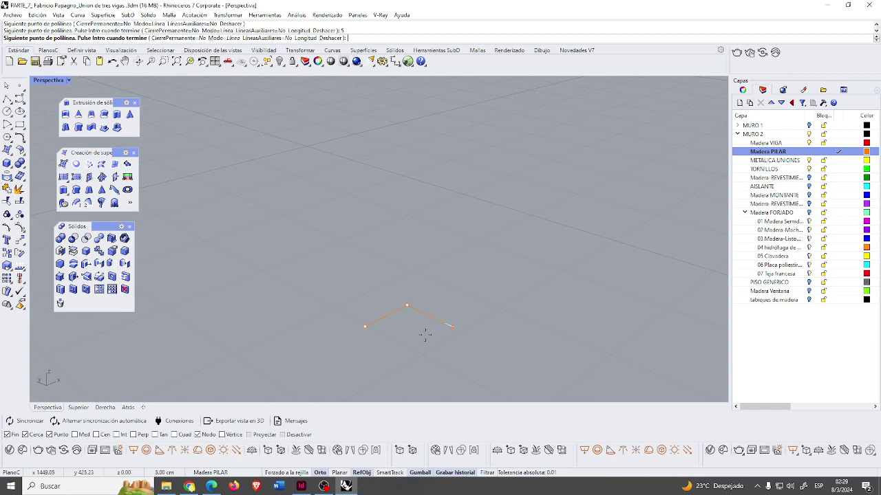
left_click(435, 335)
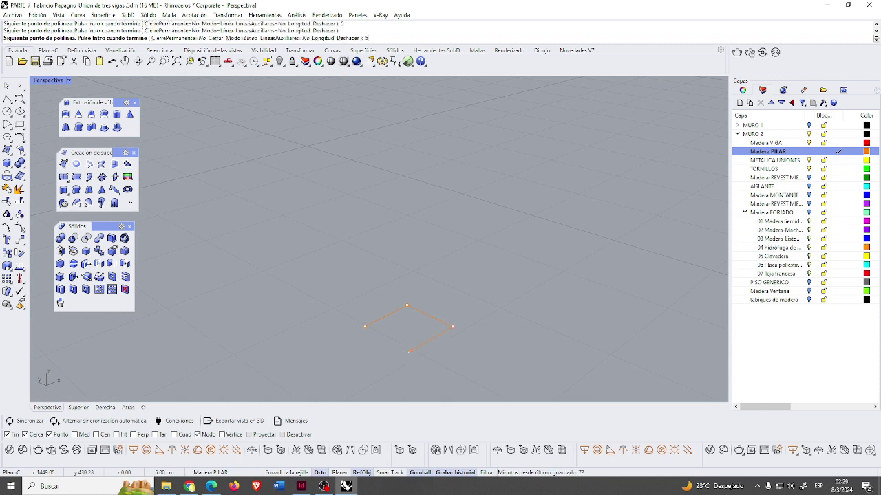
left_click(409, 350)
left_click(365, 326)
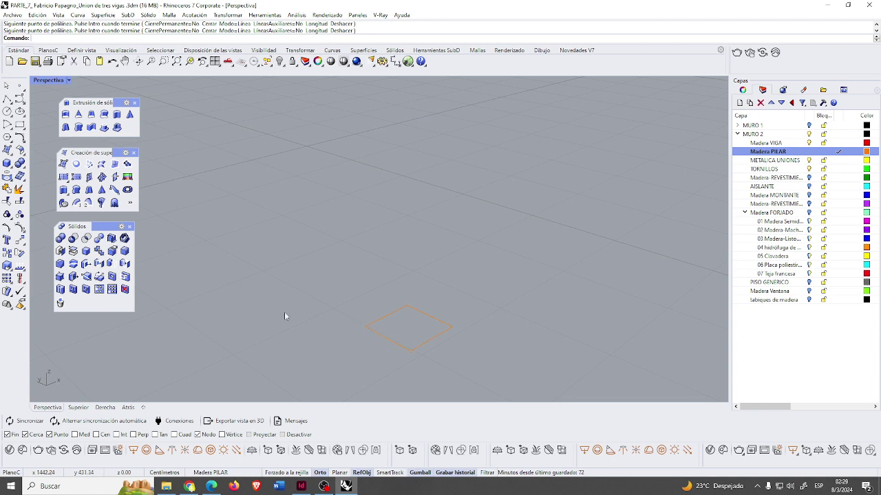
Create a planar surface from the 5 cm square beside the pillar.
left_click(76, 164)
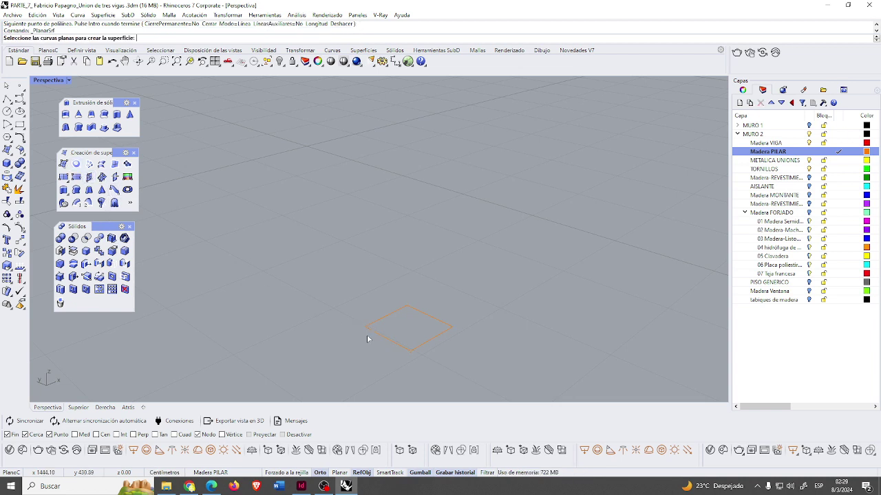
left_click(408, 352)
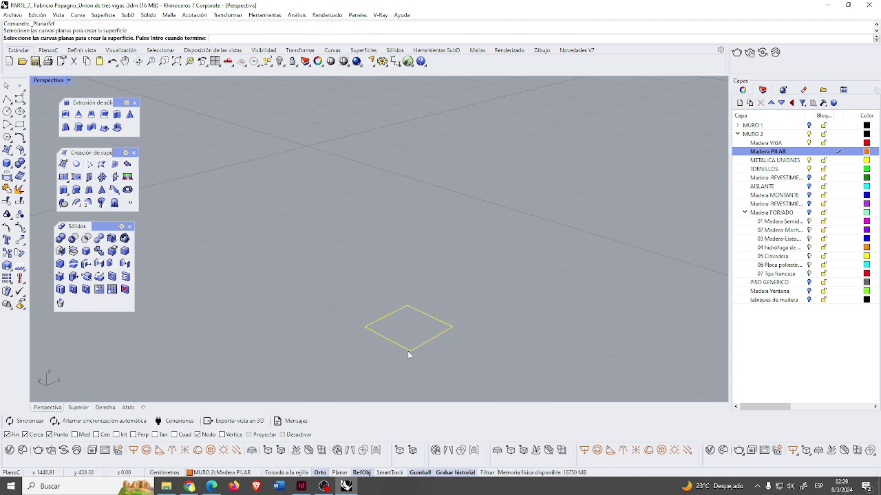
key("Return")
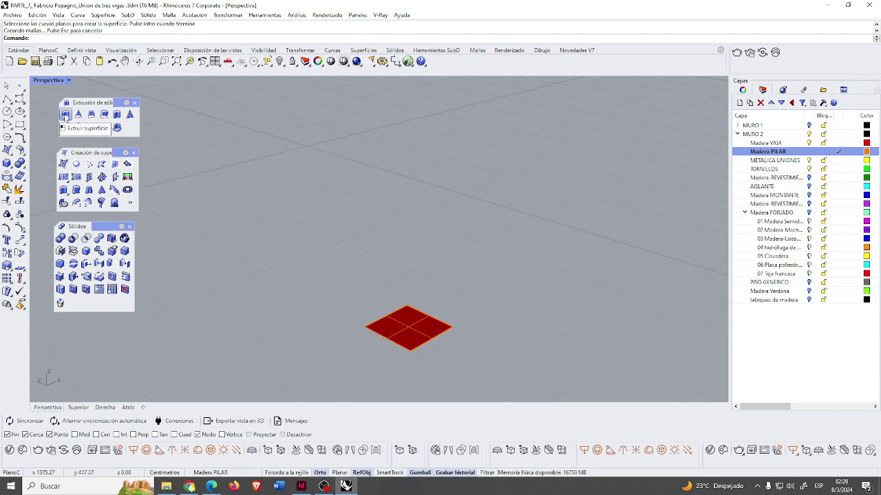
Extrude the small square surface upward 14 cm as a solid block.
left_click(65, 115)
left_click(425, 329)
key("Return")
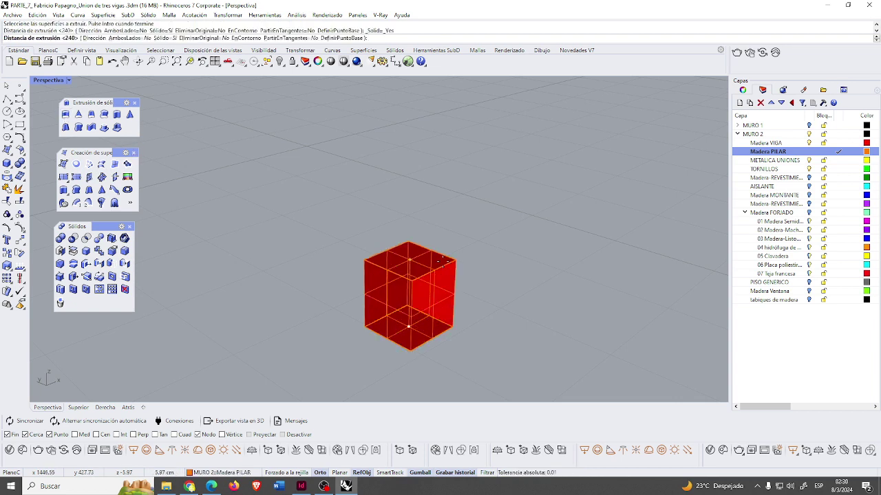
type("14")
key("Return")
Raise the small block vertically, clear of its base square on the ground, and deselect it.
scroll(443, 260, "down", 5)
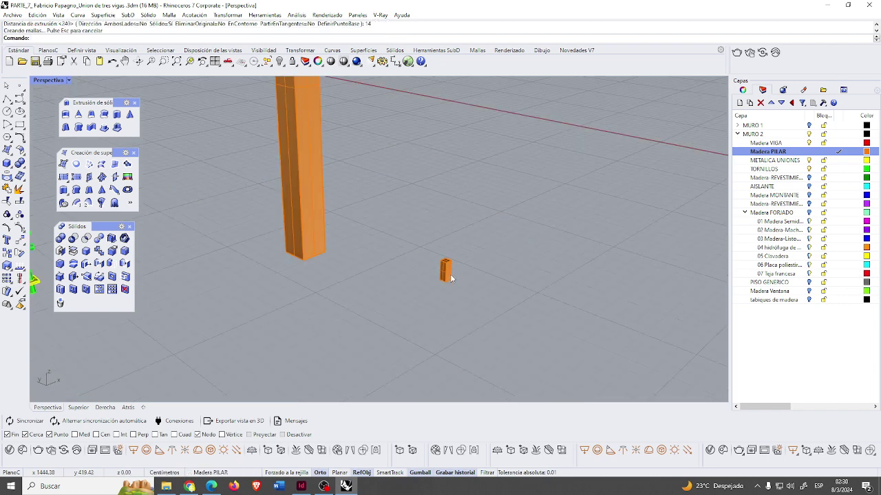
scroll(448, 310, "up", 2)
left_click(422, 335)
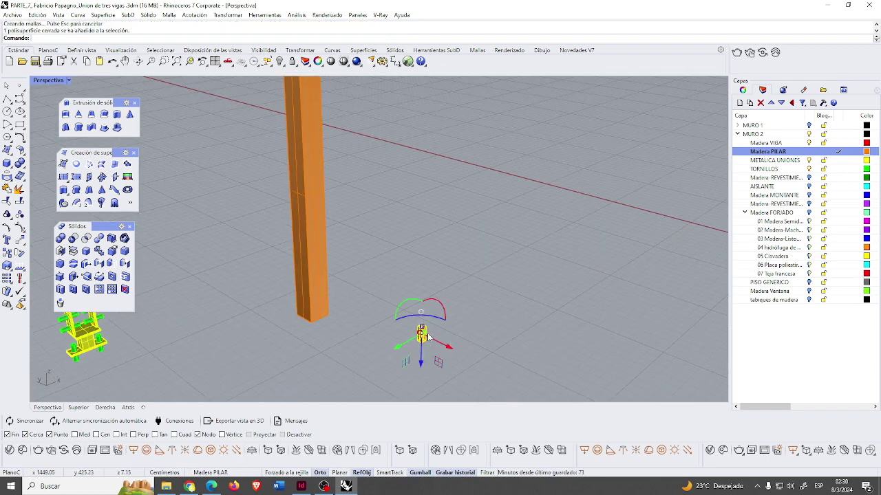
left_click_drag(428, 313, 450, 181)
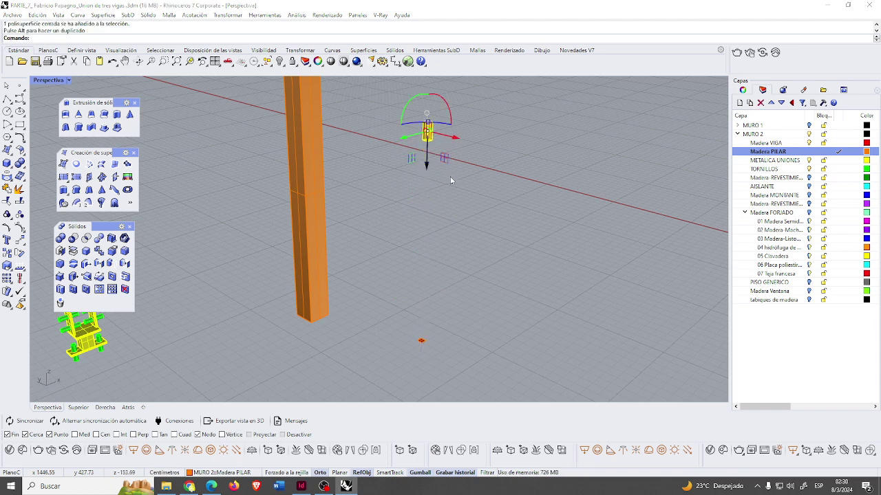
left_click(452, 261)
Delete the leftover 5 cm square curve and its planar surface on the ground.
scroll(436, 321, "down", 2)
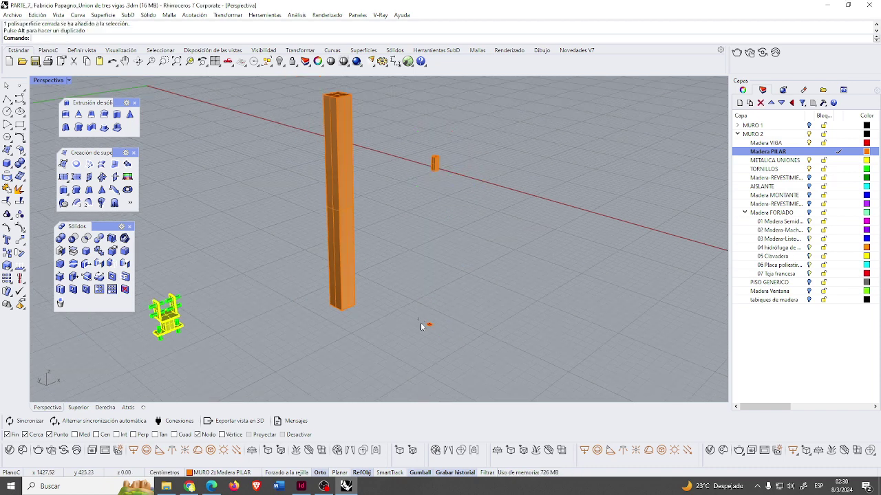
left_click_drag(422, 318, 450, 334)
key("Delete")
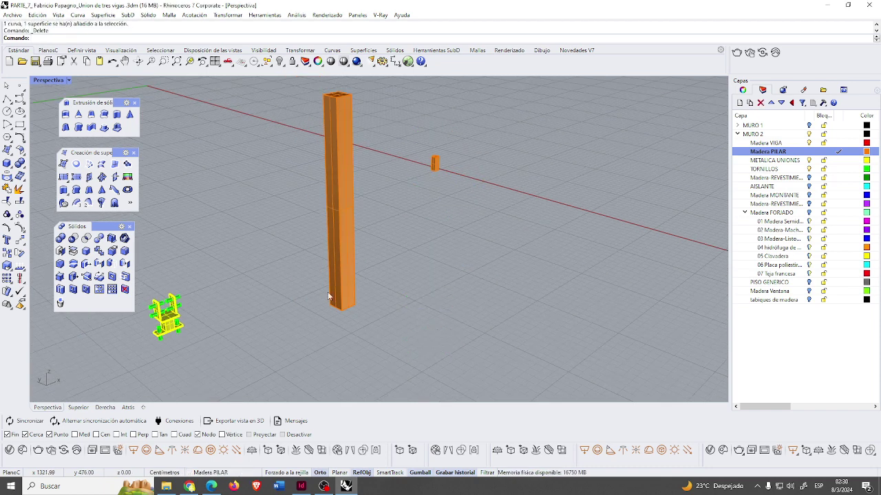
Move the small block by its near bottom corner onto the near top corner of the pillar.
right_click_drag(328, 292, 362, 306)
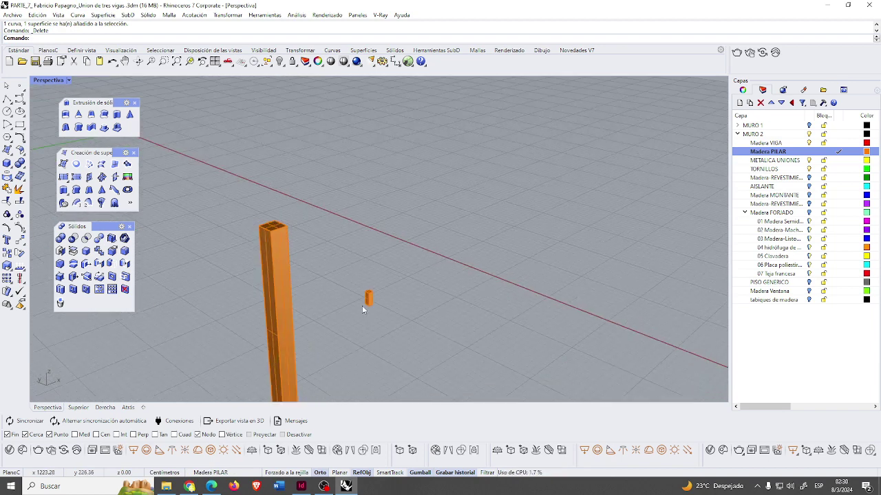
left_click(367, 300)
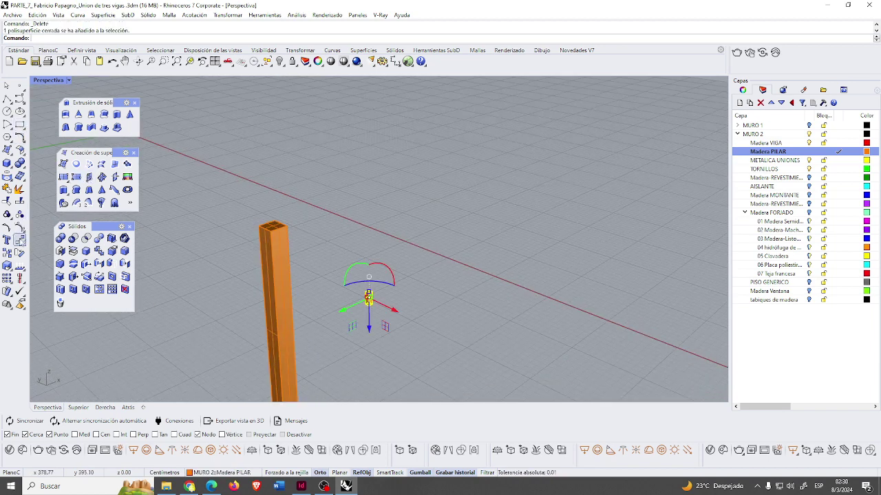
left_click(19, 240)
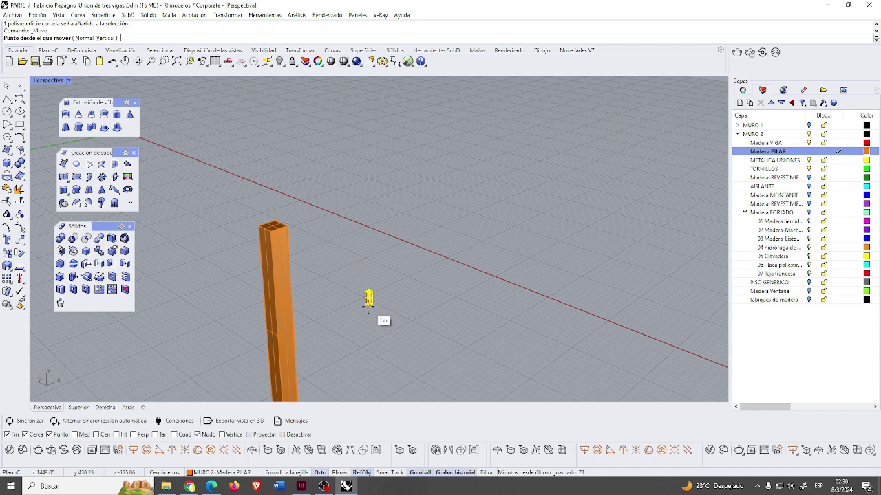
left_click(368, 306)
left_click(276, 236)
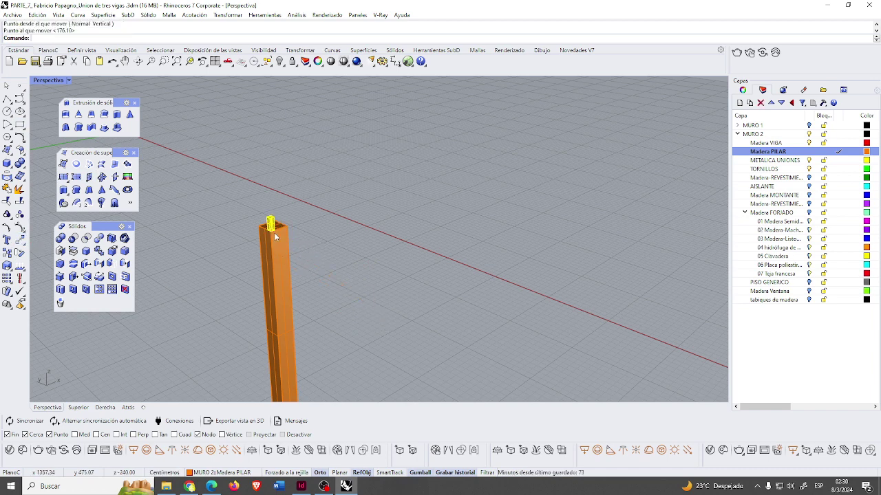
left_click(335, 256)
Duplicate the small block away from the pillar's near corner, across its top.
scroll(249, 222, "up", 5)
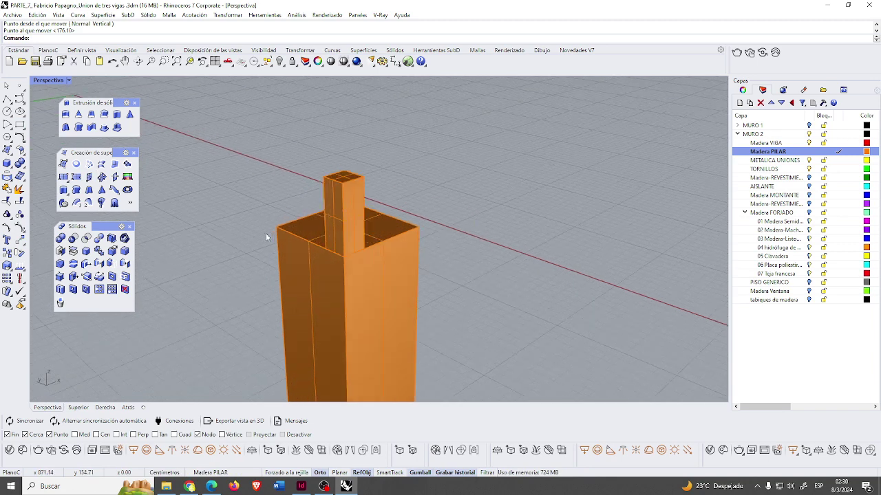
scroll(265, 238, "up", 3)
left_click(405, 232)
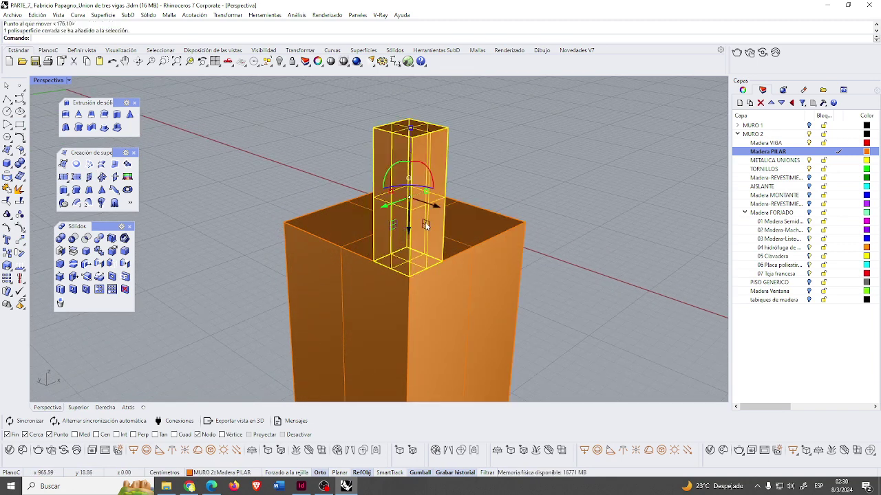
left_click_drag(431, 213, 369, 199)
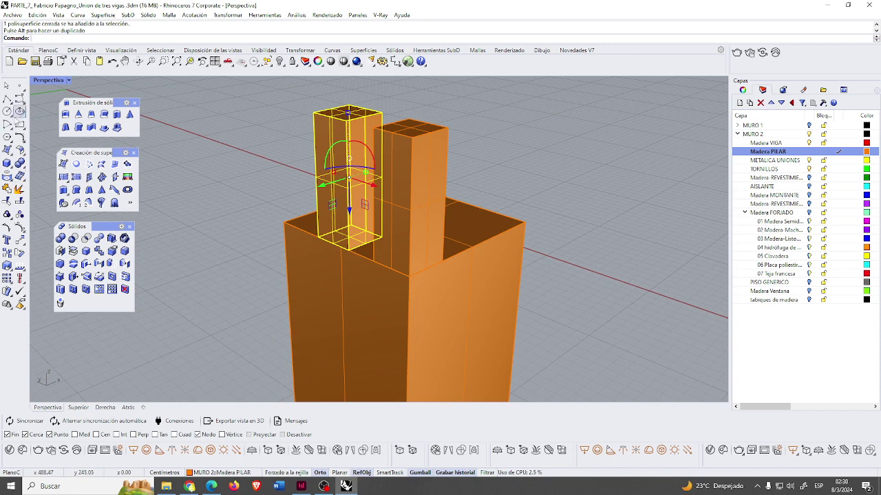
Move the duplicated block onto the adjacent top corner of the pillar, along the same edge as the first block.
left_click(20, 240)
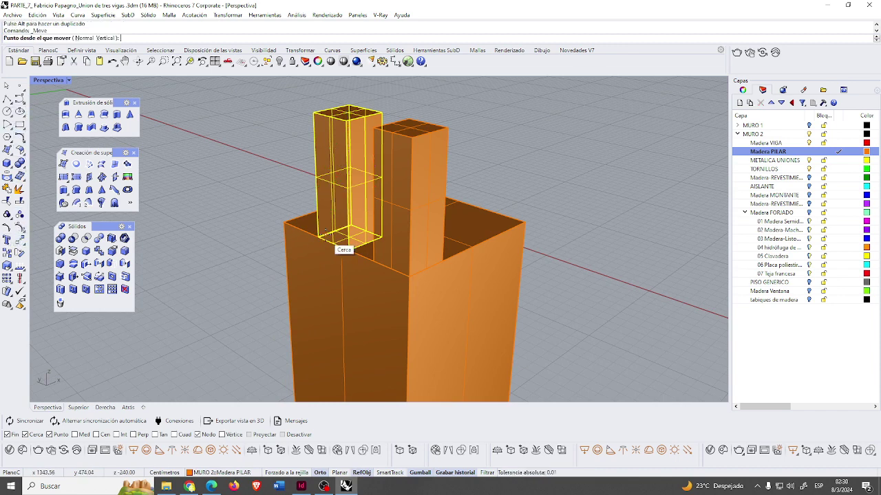
left_click(337, 241)
left_click(298, 225)
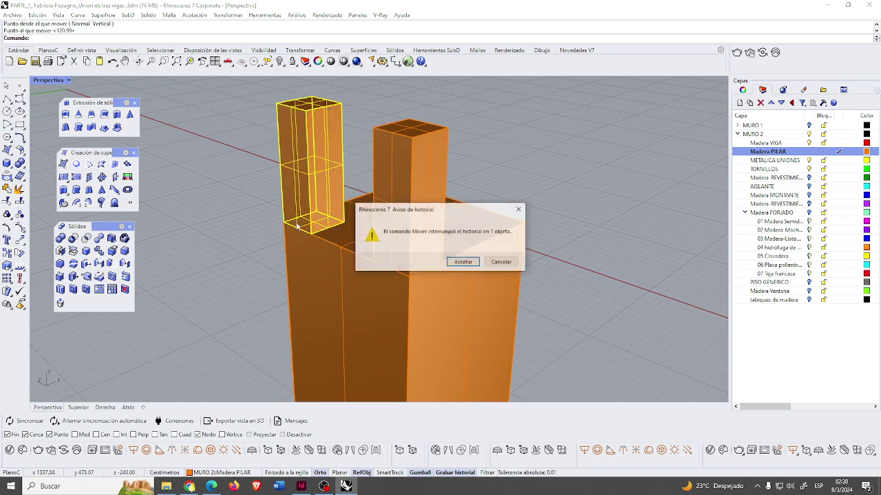
left_click(501, 262)
left_click(581, 280)
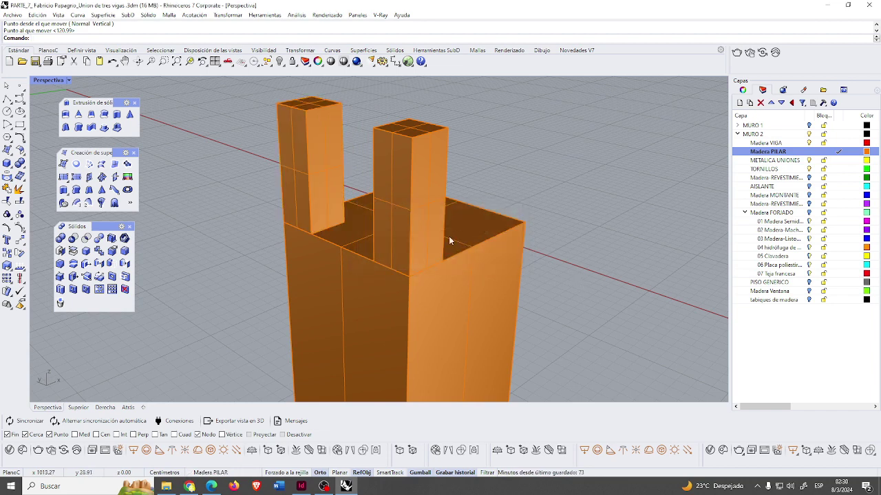
Duplicate both small corner blocks together and shift the copies toward the opposite edge of the pillar's top.
left_click(413, 230)
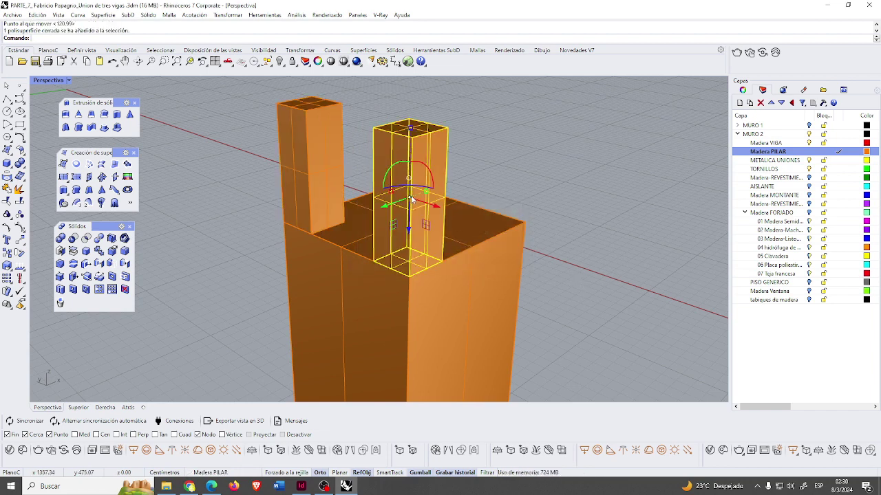
left_click(318, 178, "shift")
key("ctrl+c")
key("ctrl+v")
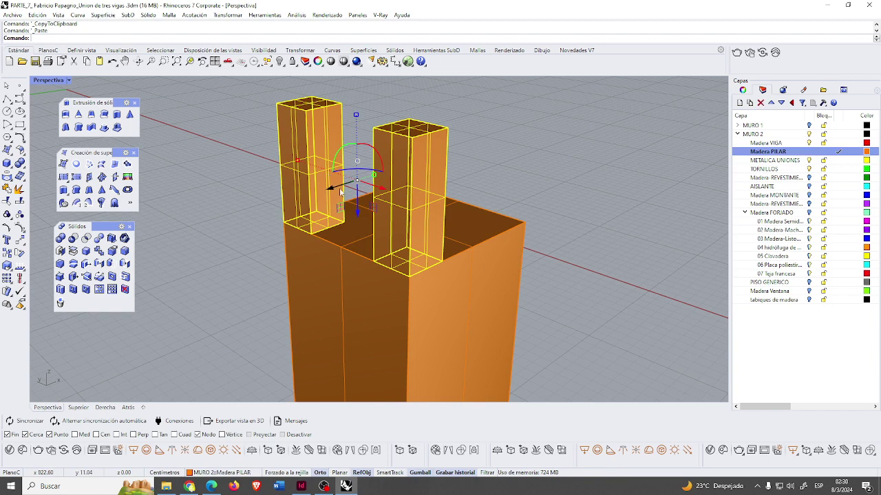
left_click_drag(332, 188, 400, 174)
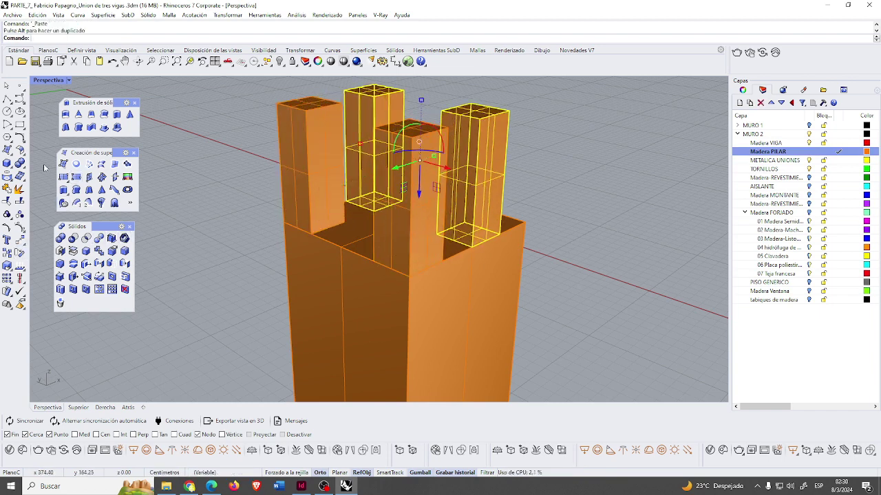
Move the two duplicated blocks by a bottom outer corner onto the matching corner of the pillar's opposite top edge.
left_click(20, 240)
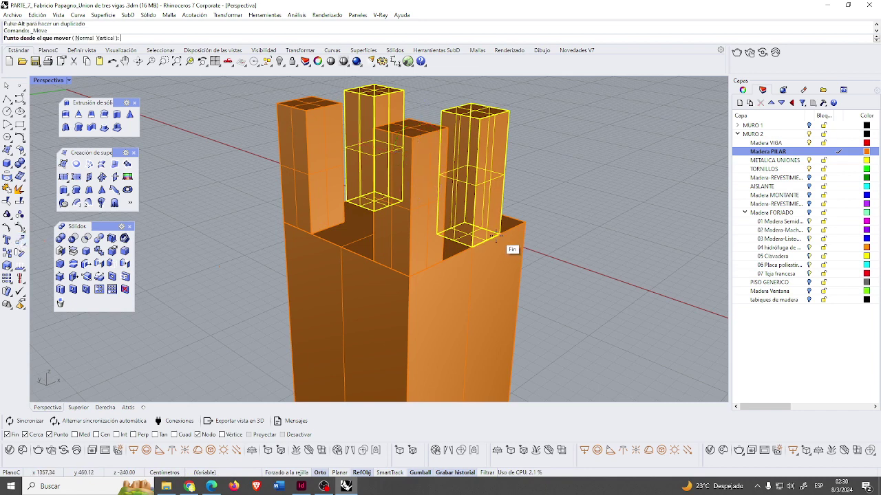
left_click(497, 236)
left_click(527, 226)
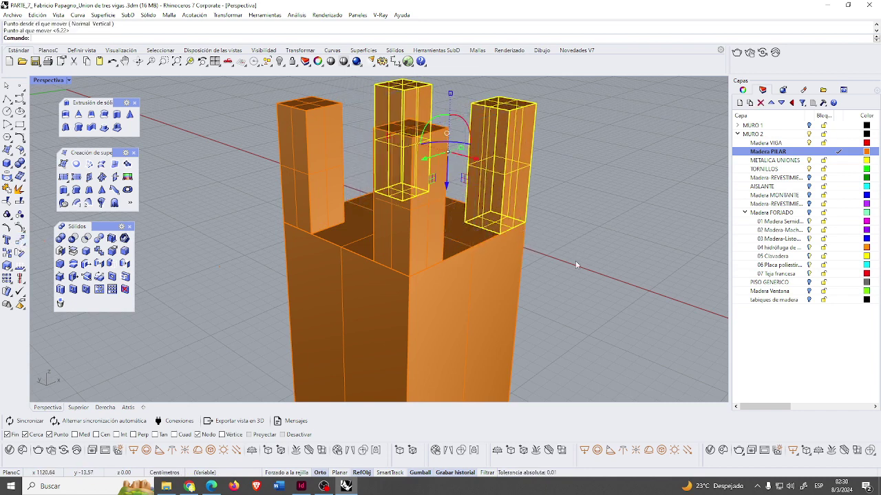
Group the pillar together with its four top corner blocks.
scroll(577, 251, "down", 10)
right_click_drag(589, 244, 612, 239)
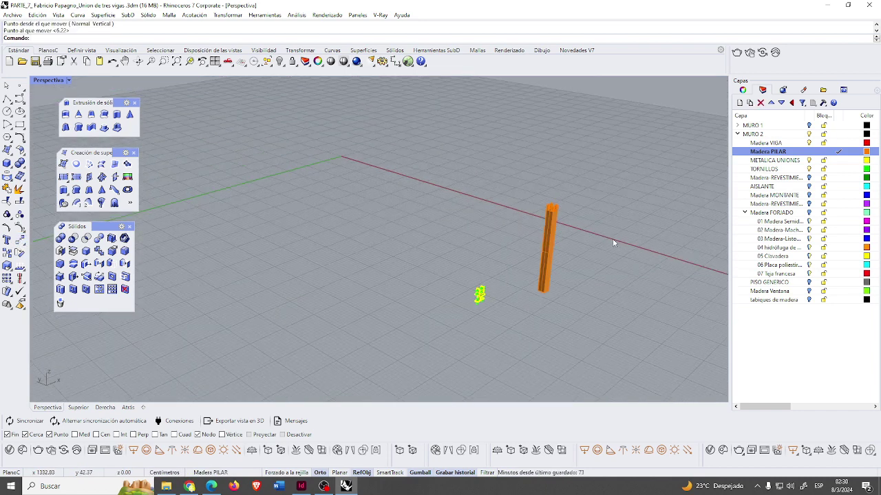
scroll(612, 239, "up", 4)
left_click_drag(468, 172, 553, 366)
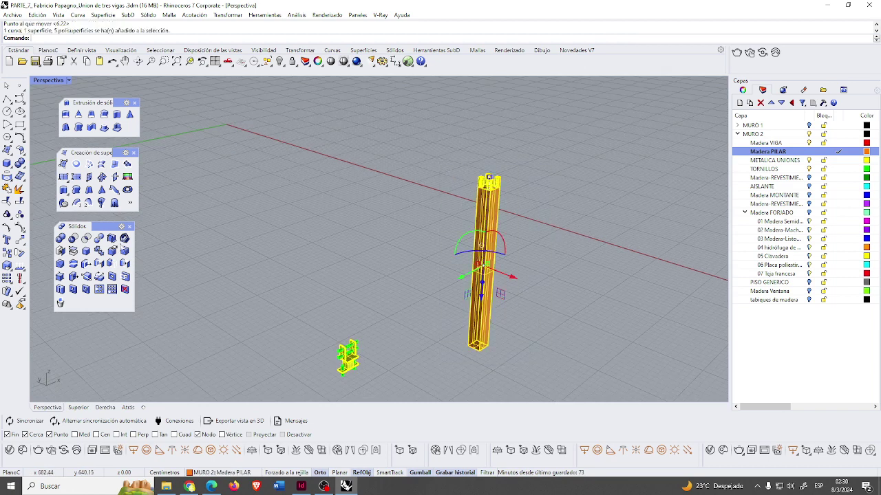
left_click(7, 214)
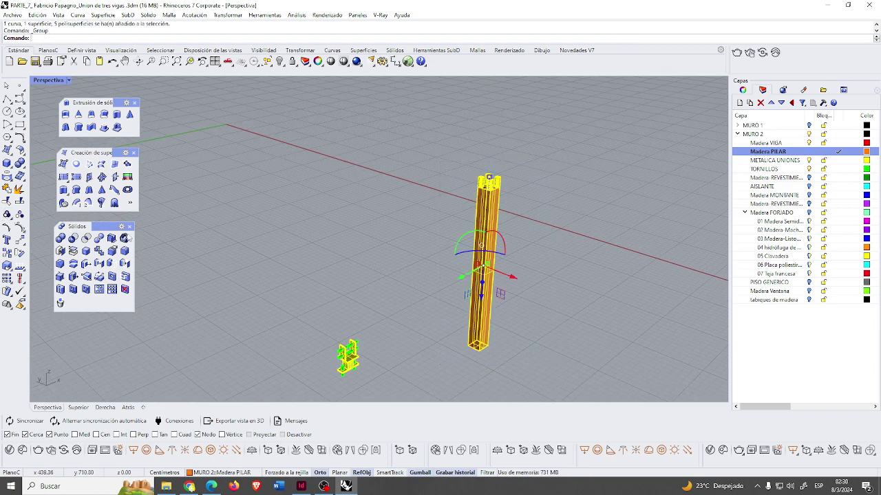
left_click(552, 314)
Copy the grouped pillar twice in the negative Y direction at 200 cm spacing, forming a row of three.
left_click(489, 265)
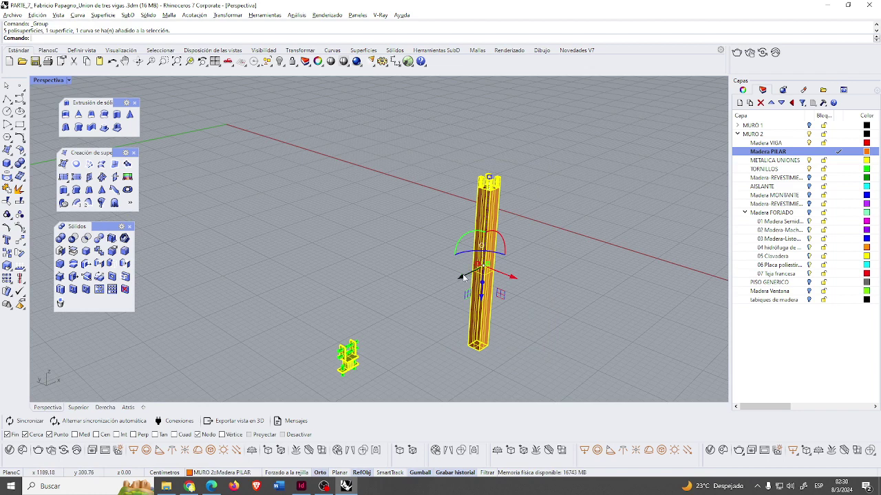
left_click(463, 277)
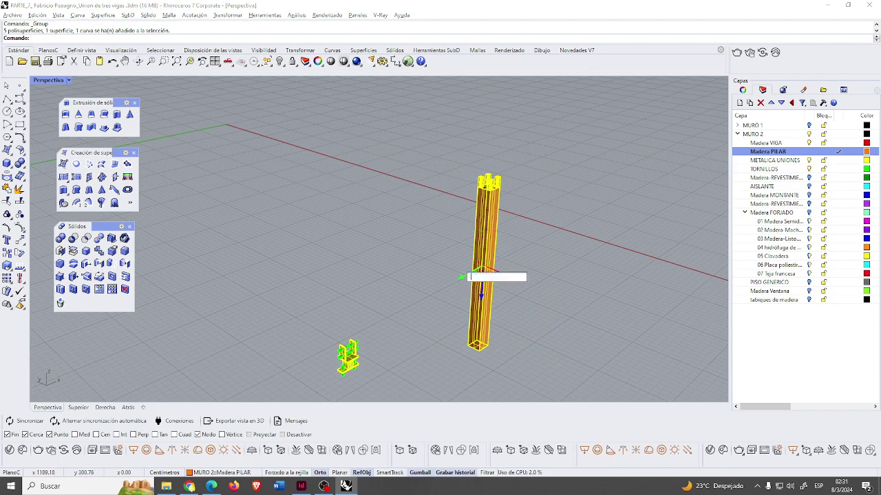
type(".")
key("Return")
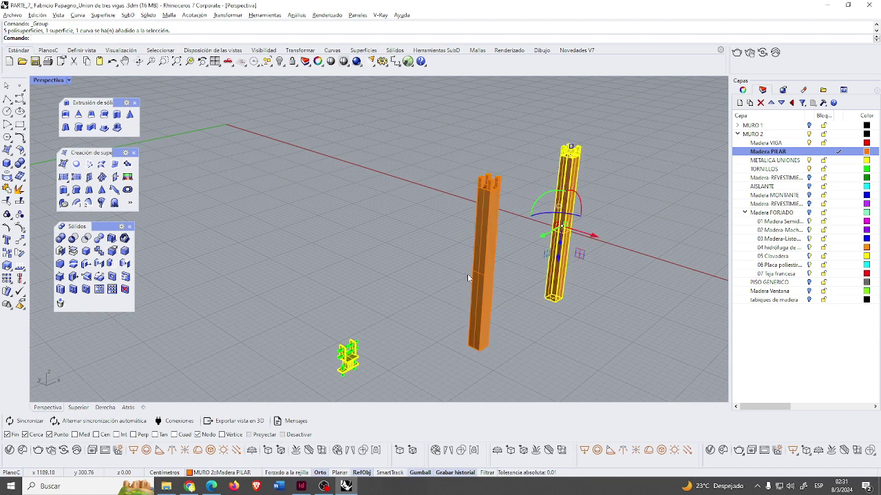
left_click(543, 237)
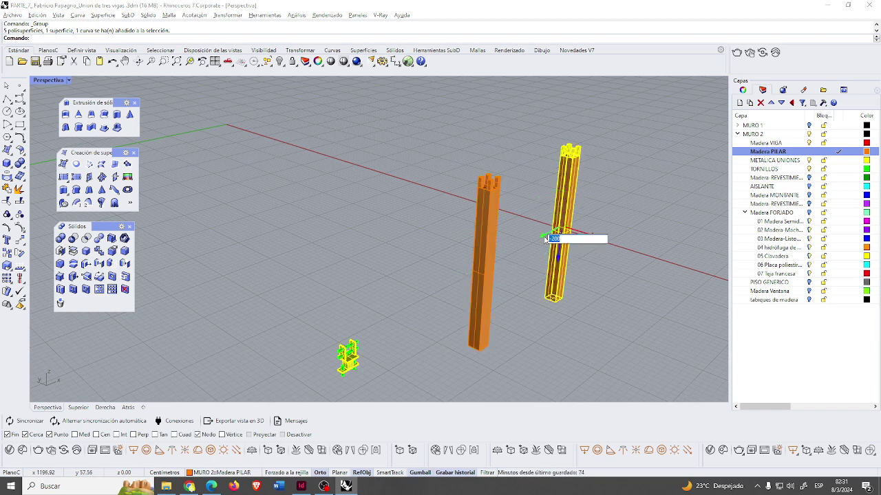
key("Return")
left_click(584, 323)
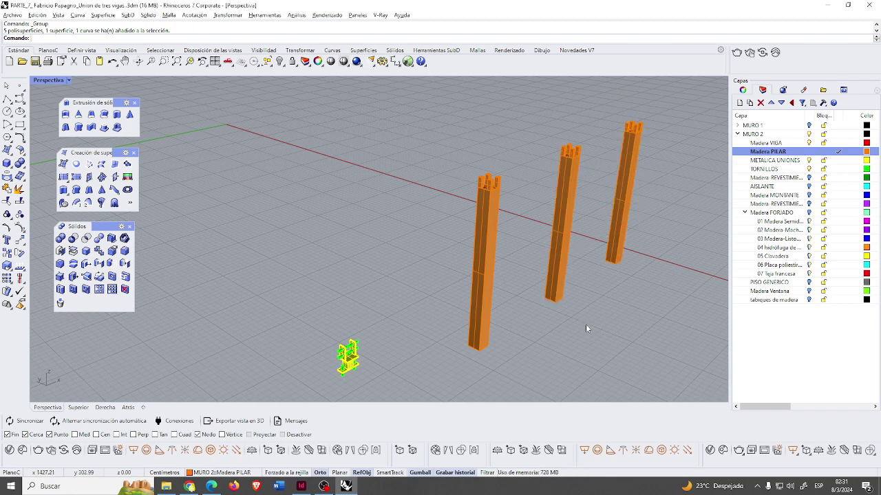
Make Madera VIGA the current layer.
scroll(594, 315, "down", 3)
scroll(619, 331, "up", 5)
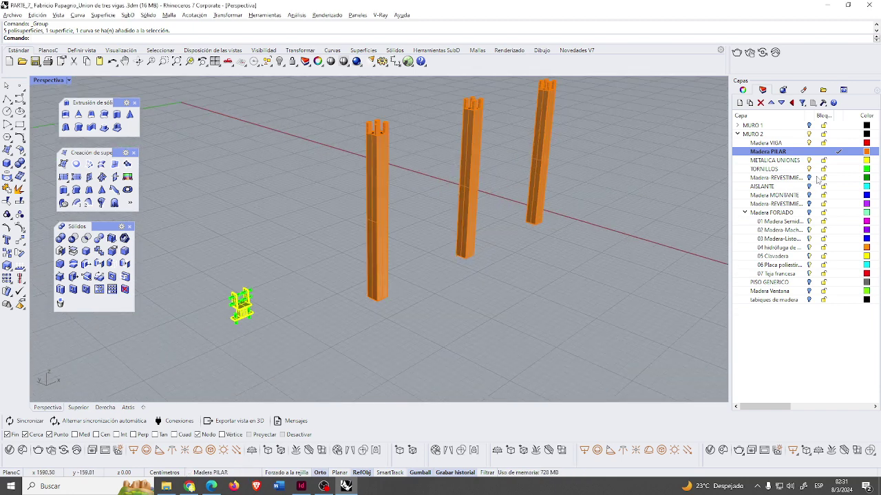
double_click(766, 143)
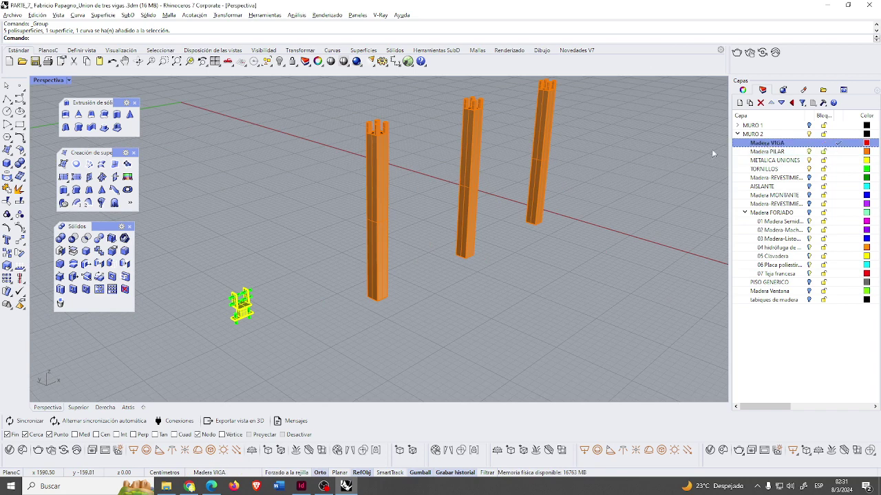
Draw a closed 20 cm by 20 cm square polyline on the ground in front of the pillars.
left_click(7, 100)
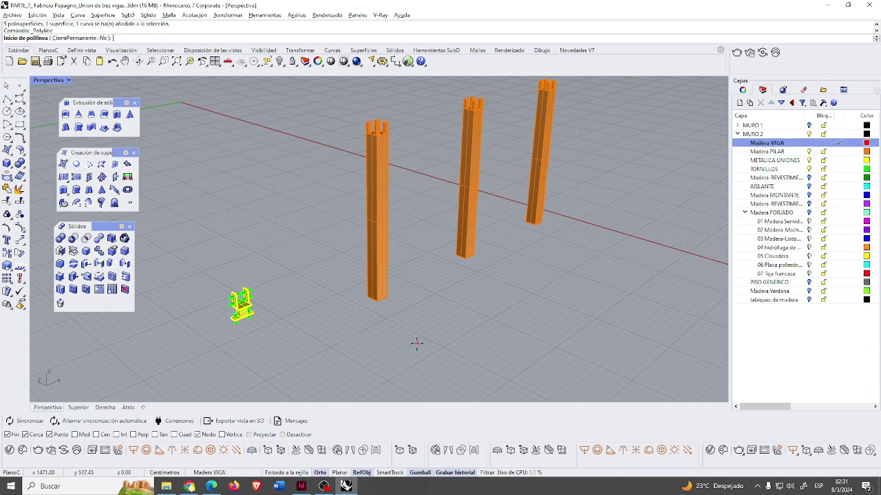
left_click(410, 346)
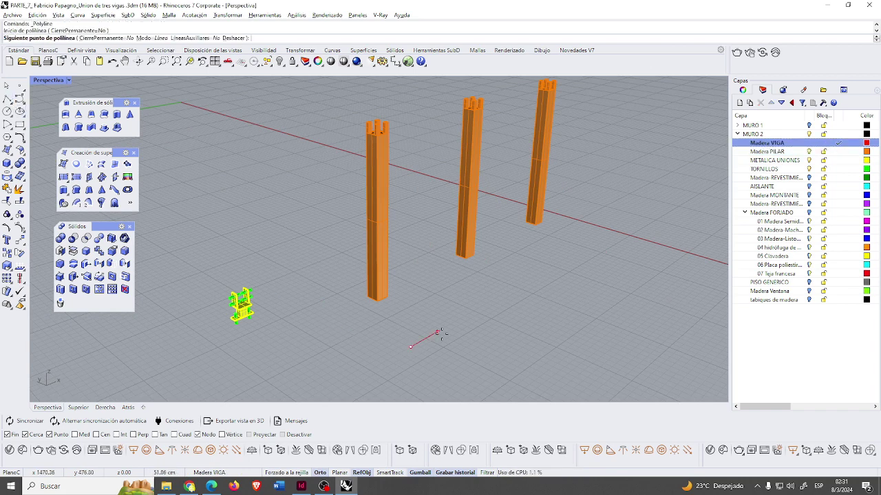
type("20")
key("Return")
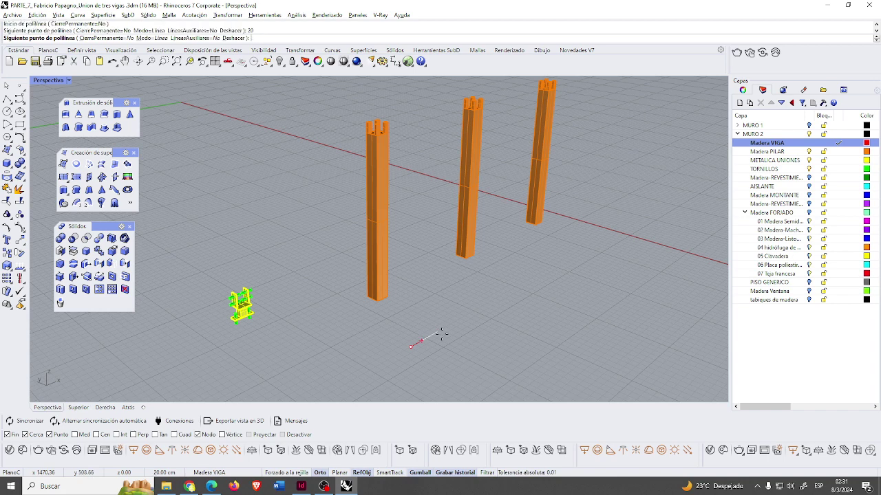
left_click(439, 333)
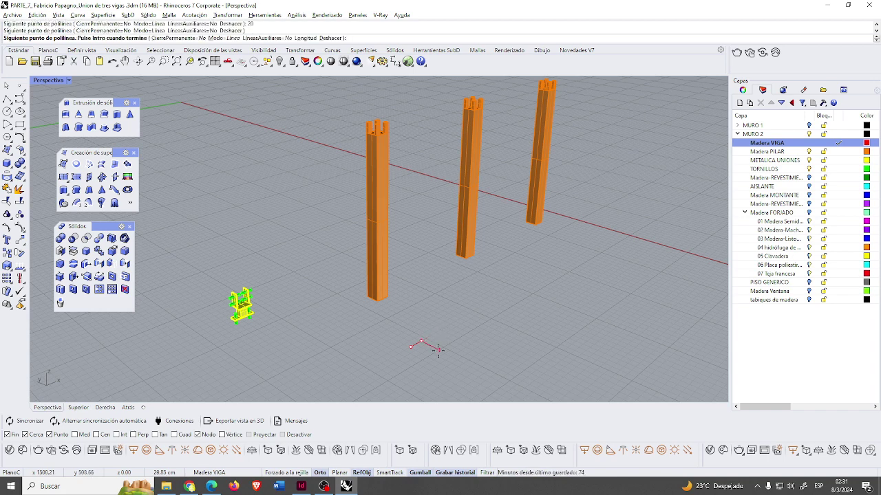
type("20")
key("Return")
left_click(438, 350)
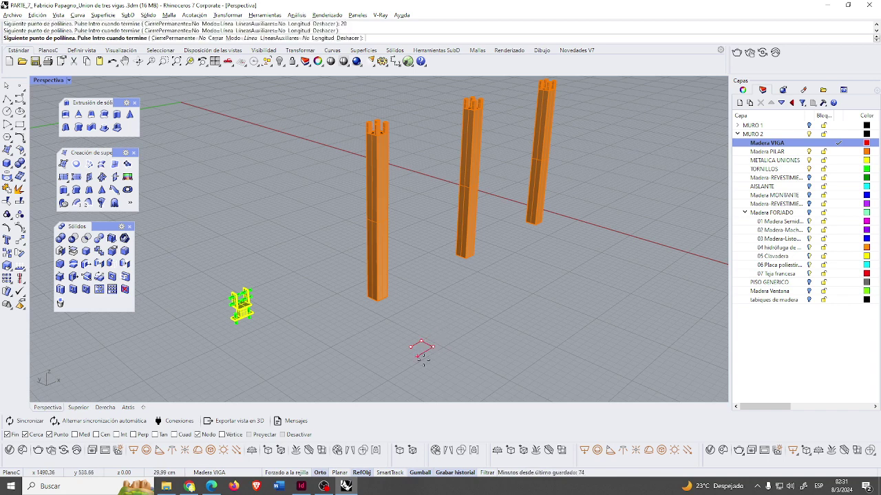
type("20")
key("Return")
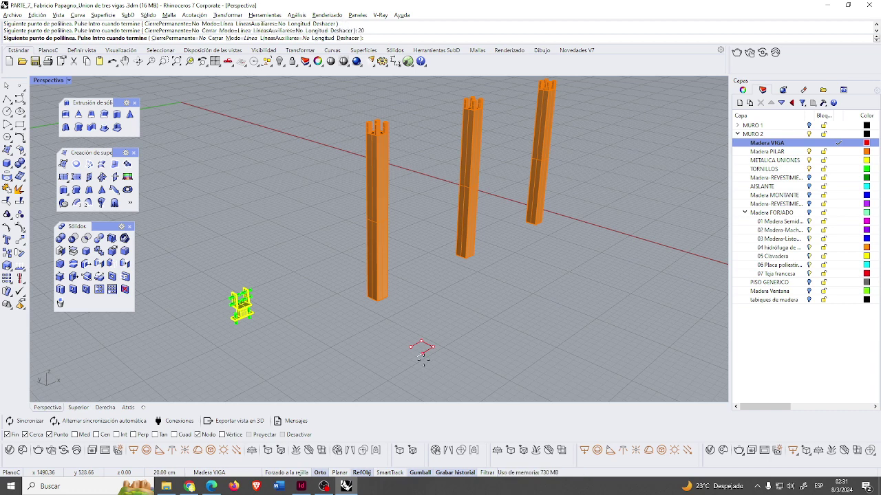
left_click(411, 347)
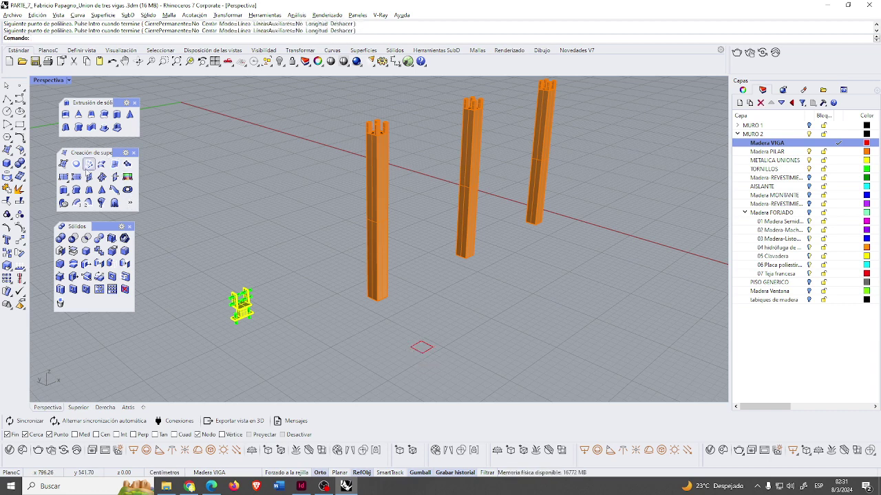
Create a planar surface from the 20 cm square curve.
left_click(89, 165)
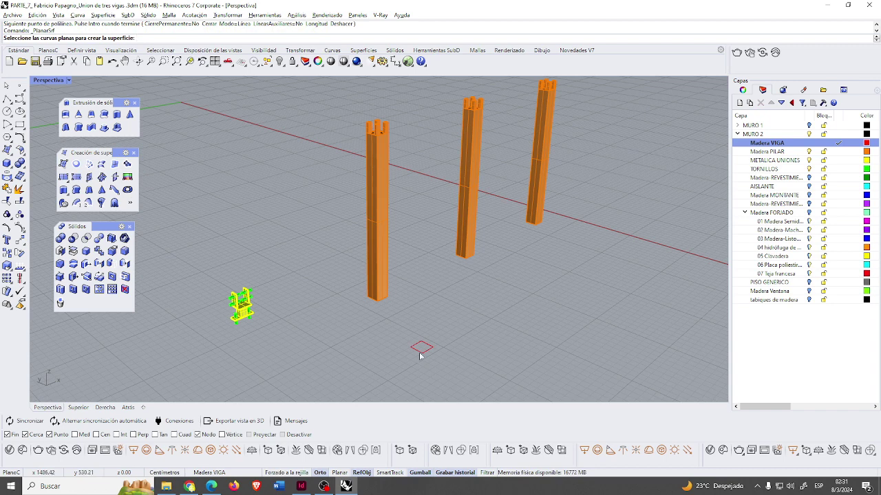
left_click(421, 354)
key("Return")
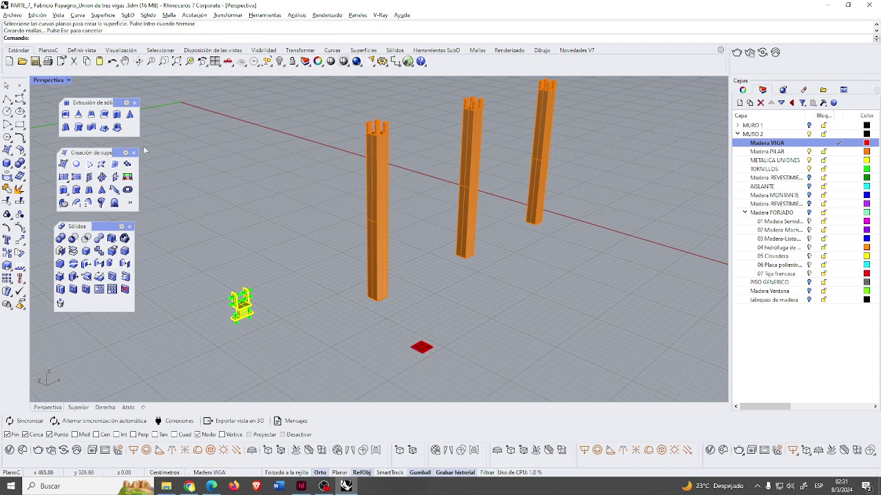
Extrude the square surface upward 400 cm as a solid beam.
left_click(65, 114)
left_click(420, 346)
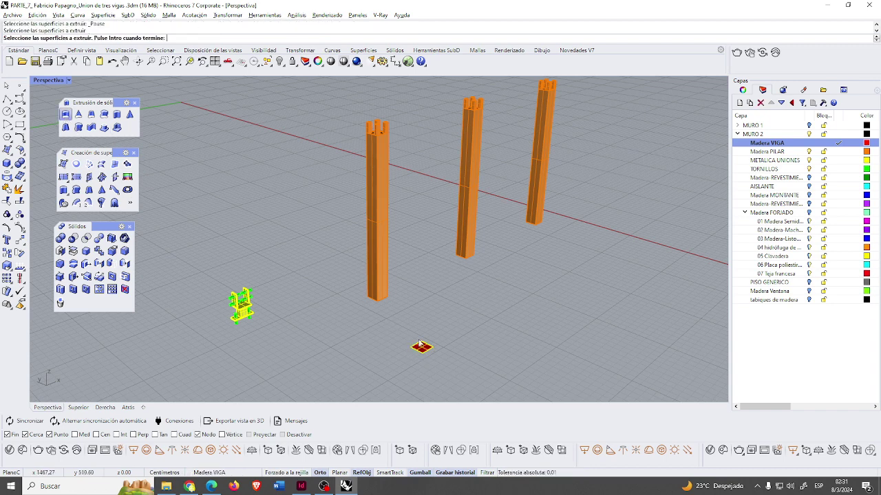
key("Return")
type("40")
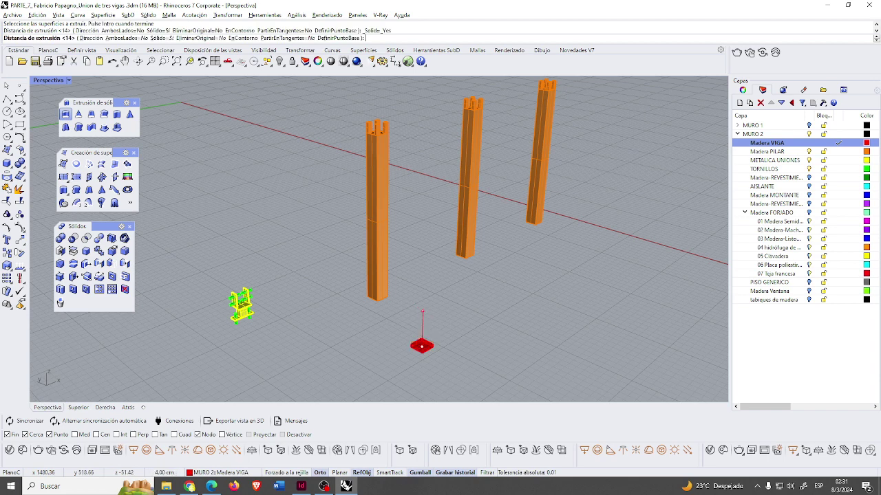
type("0")
key("Return")
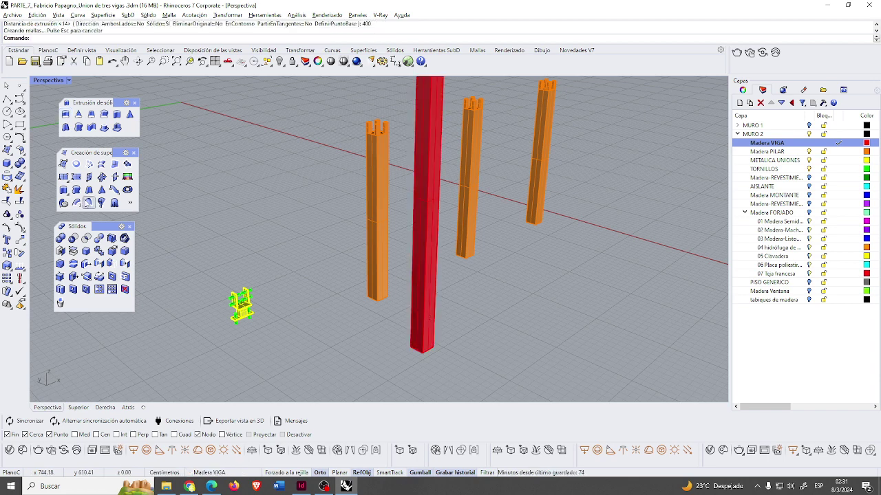
Draw a closed 2 cm by 5 cm rectangular polyline on the ground beside the red beam.
left_click(7, 98)
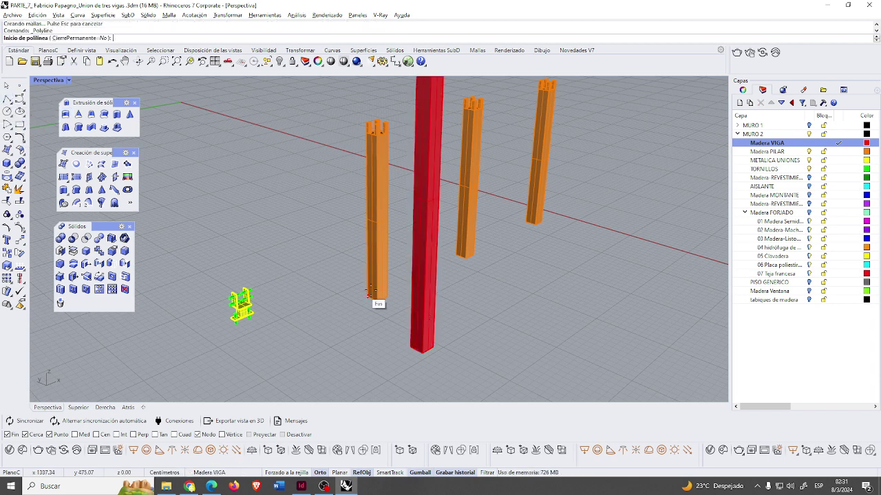
scroll(478, 318, "up", 3)
left_click(478, 319)
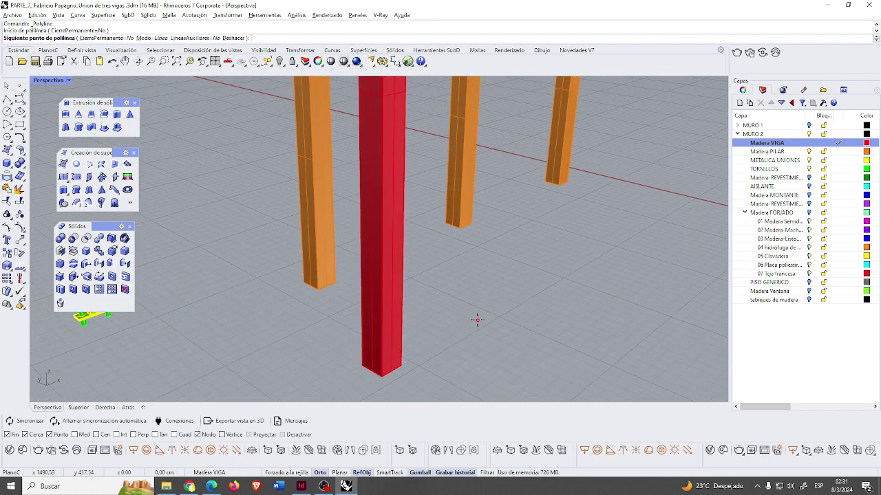
type("2")
key("Return")
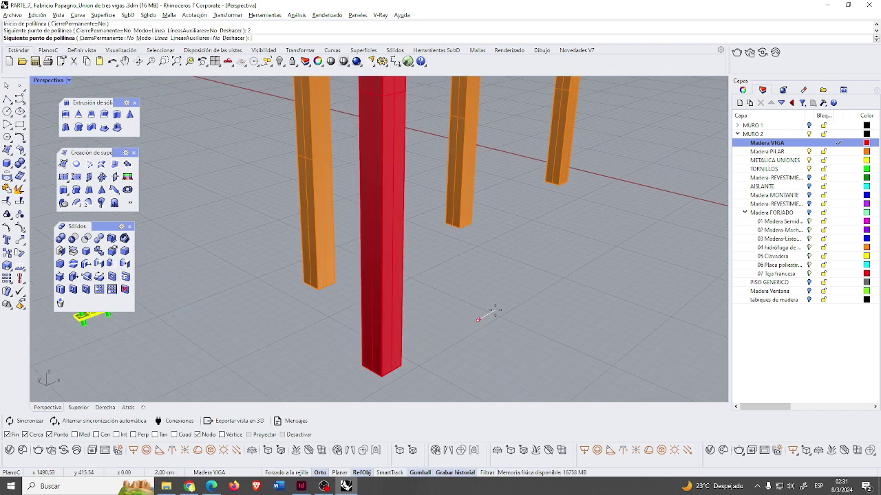
scroll(494, 311, "up", 3)
left_click(453, 342)
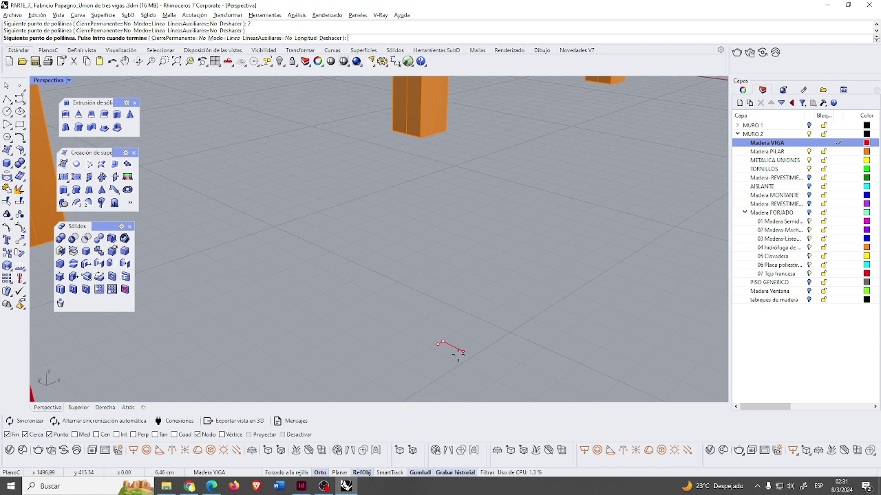
type("5")
key("Return")
left_click(457, 351)
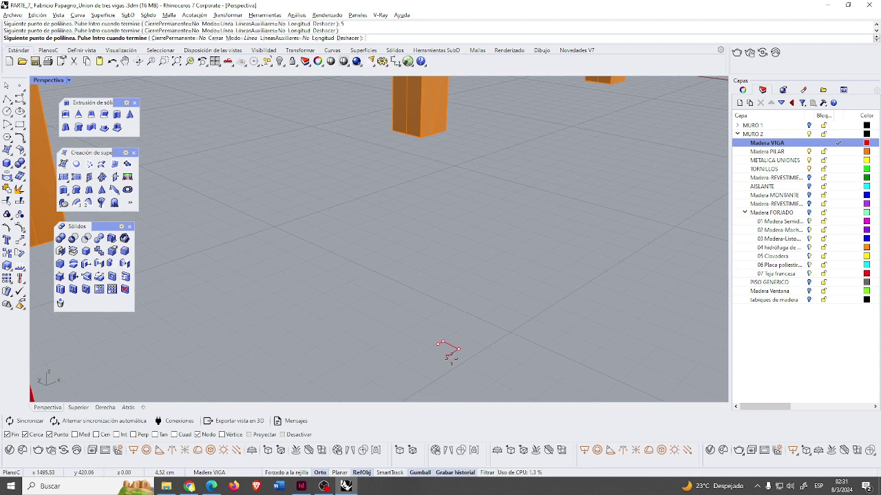
type("2")
key("Return")
left_click(452, 354)
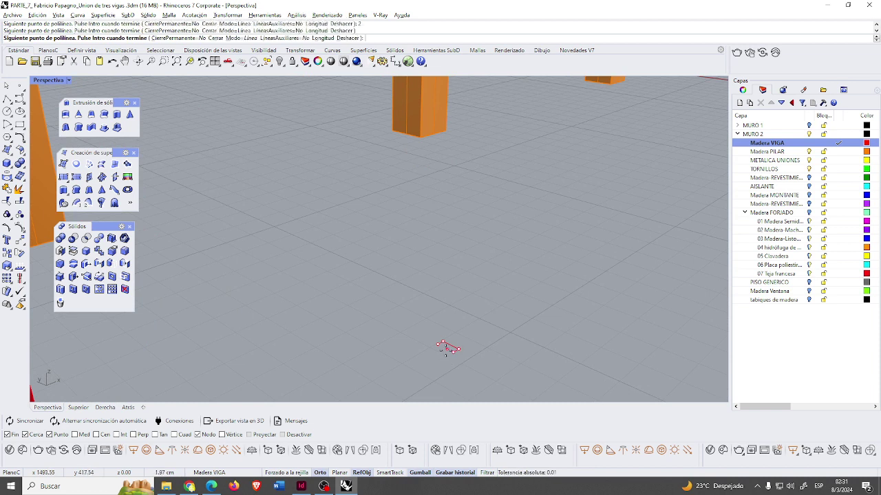
left_click(438, 343)
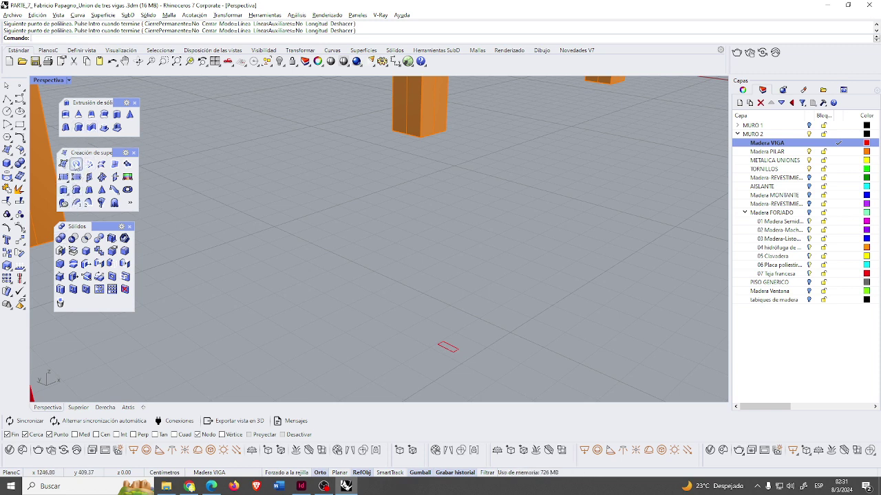
Create a planar surface from the 2 cm by 5 cm rectangular curve.
left_click(75, 165)
left_click(450, 351)
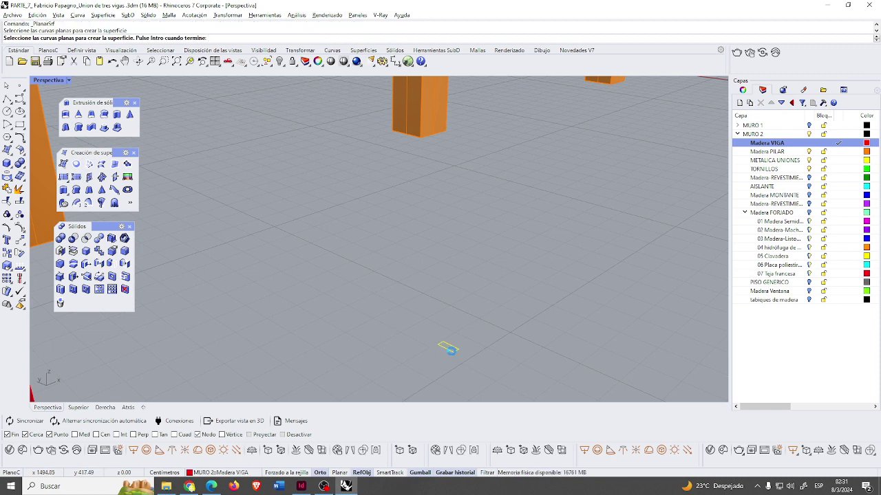
key("Return")
Extrude the small rectangular surface upward 200 cm as a solid strip.
left_click(66, 115)
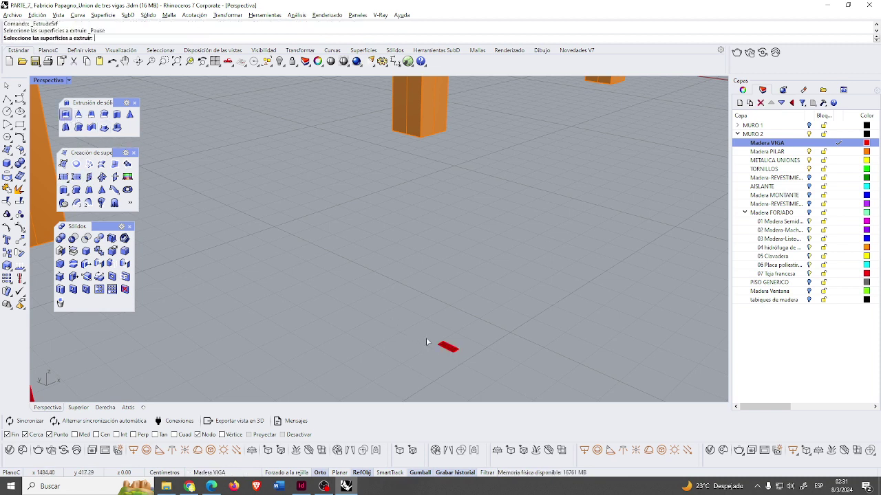
left_click(447, 347)
key("Return")
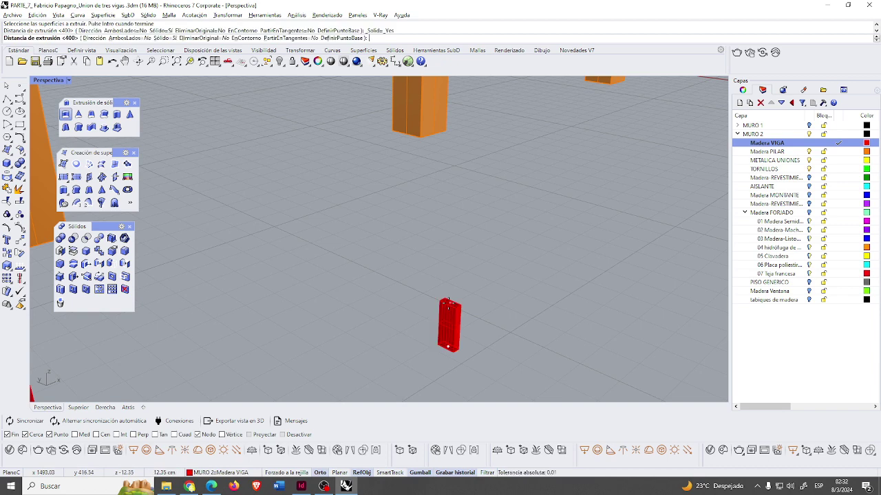
type("200")
key("Return")
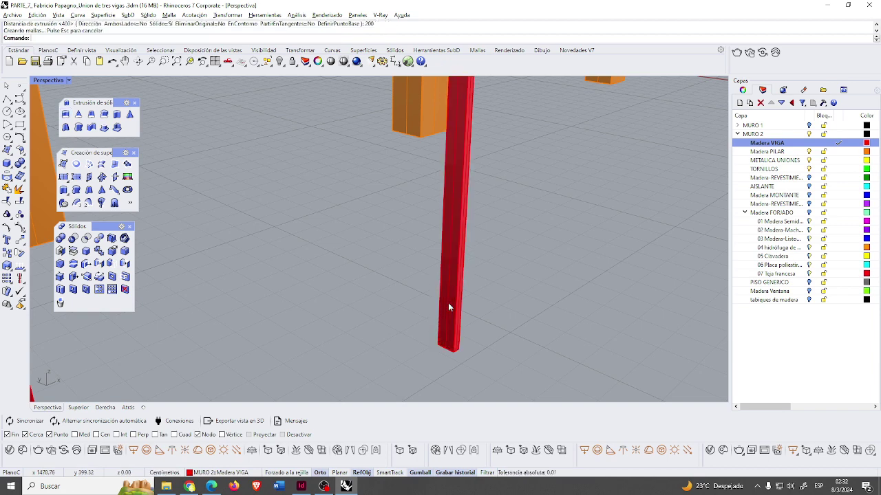
Rotate the large upright red beam 90 degrees so it lies horizontally, parallel to the row of pillars.
scroll(502, 303, "down", 6)
scroll(561, 251, "up", 3)
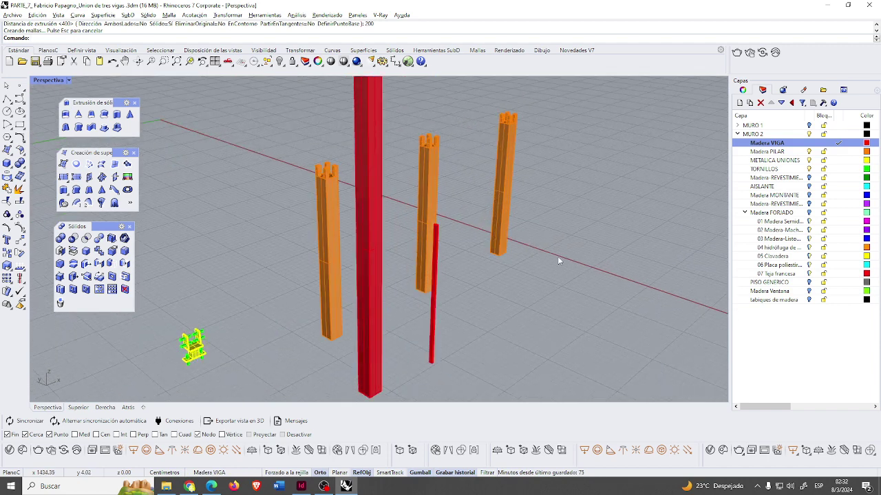
scroll(530, 265, "down", 3)
left_click(444, 281)
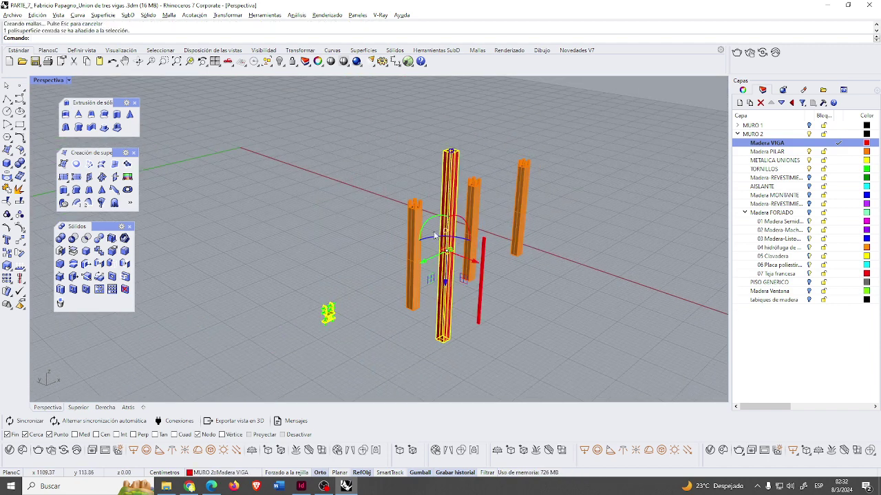
right_click_drag(498, 271, 454, 310)
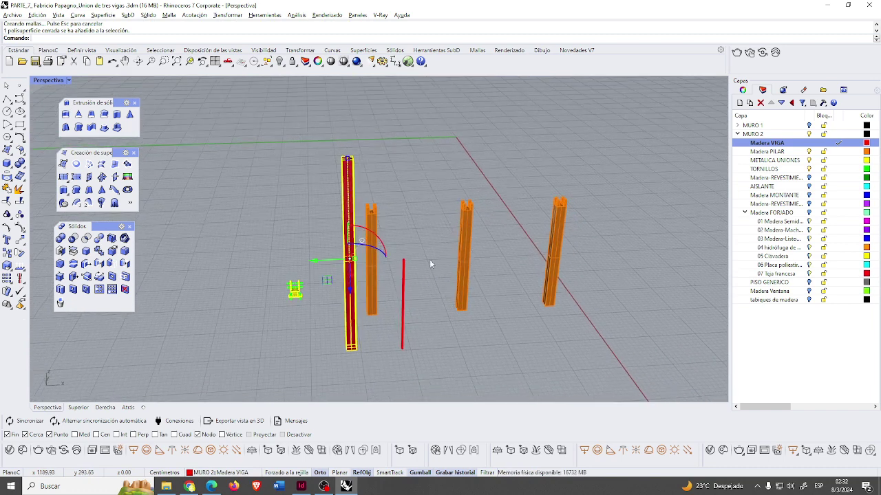
left_click(384, 251)
type("90")
key("Return")
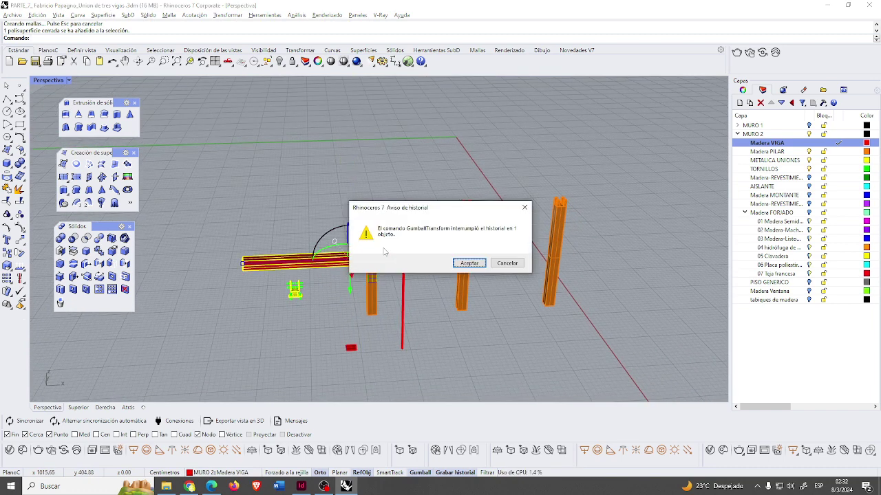
left_click(468, 263)
key("Escape")
Move the horizontal beam by its lower end corner onto the notch corner at the top of the first pillar.
right_click_drag(474, 334, 528, 338)
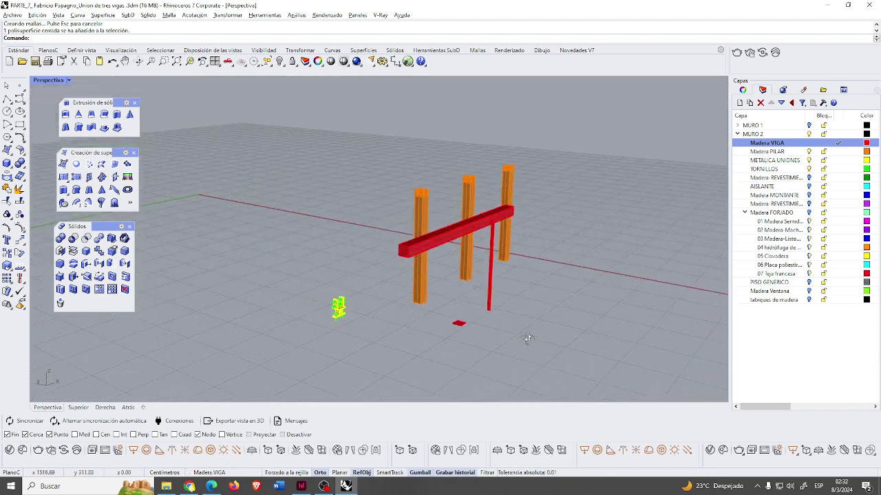
left_click(19, 240)
left_click(439, 242)
key("Return")
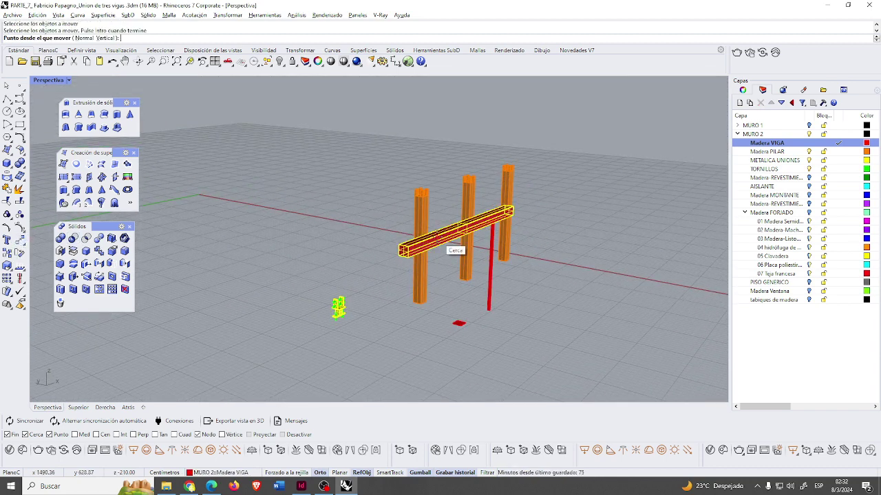
left_click(406, 256)
scroll(422, 199, "up", 3)
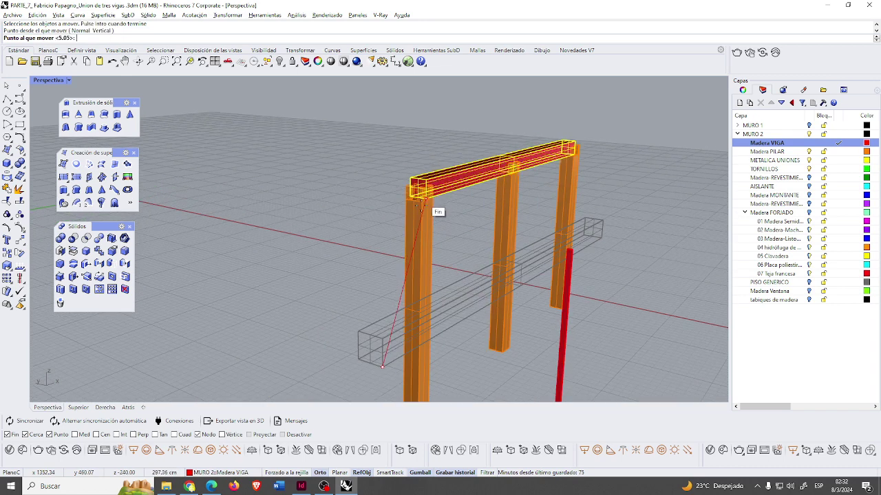
scroll(422, 200, "up", 4)
left_click(425, 187)
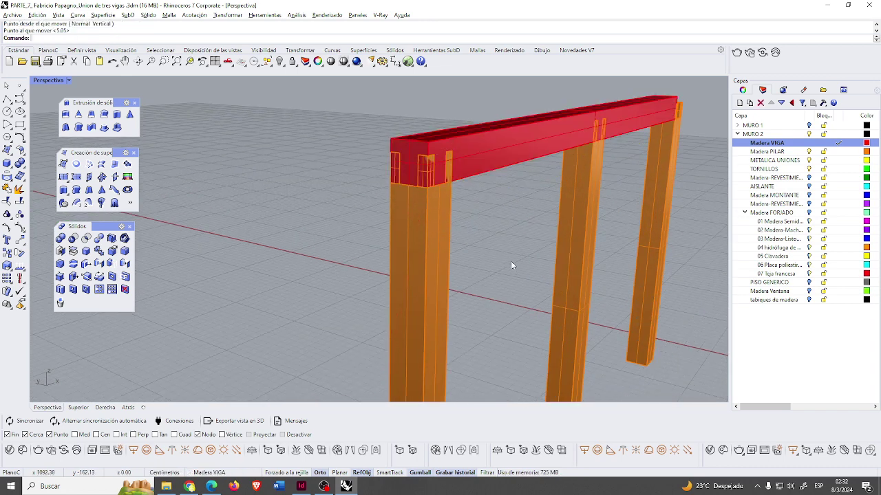
Rotate the thin upright strip so it lies horizontally, perpendicular to the large beam.
scroll(485, 269, "down", 6)
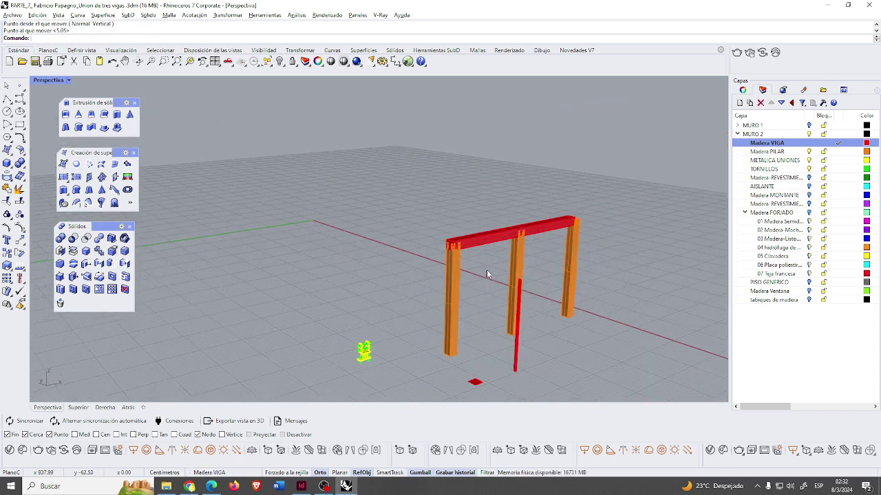
scroll(487, 270, "down", 2)
scroll(502, 279, "up", 1)
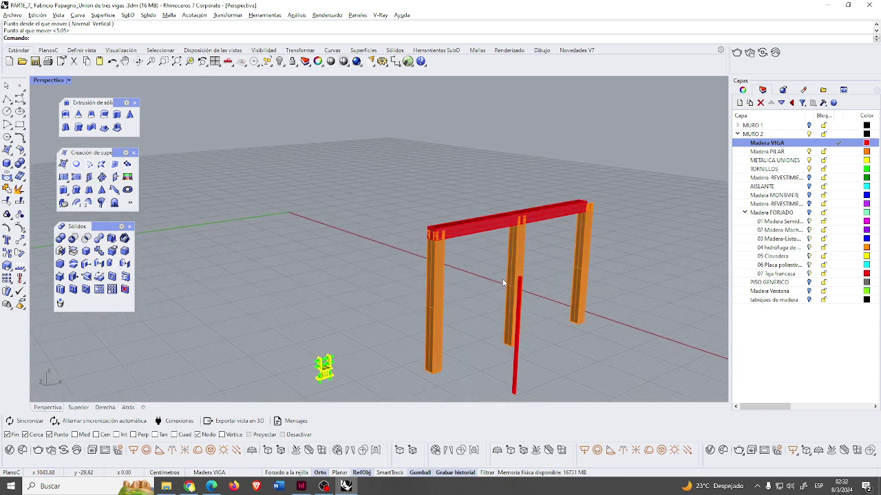
left_click(517, 354)
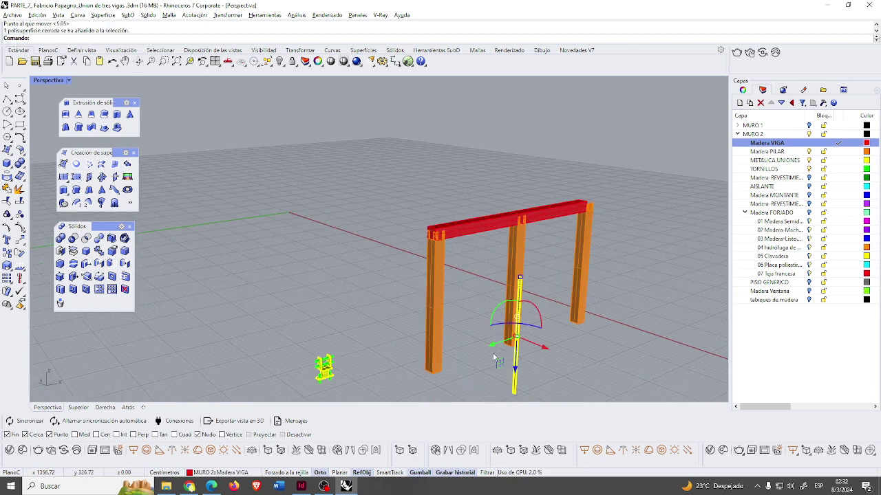
right_click_drag(517, 353, 623, 347)
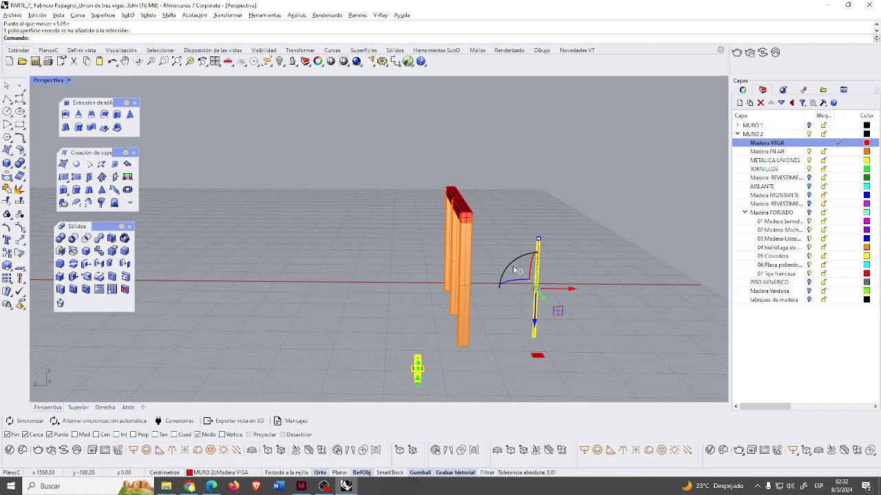
left_click(512, 266)
key("Return")
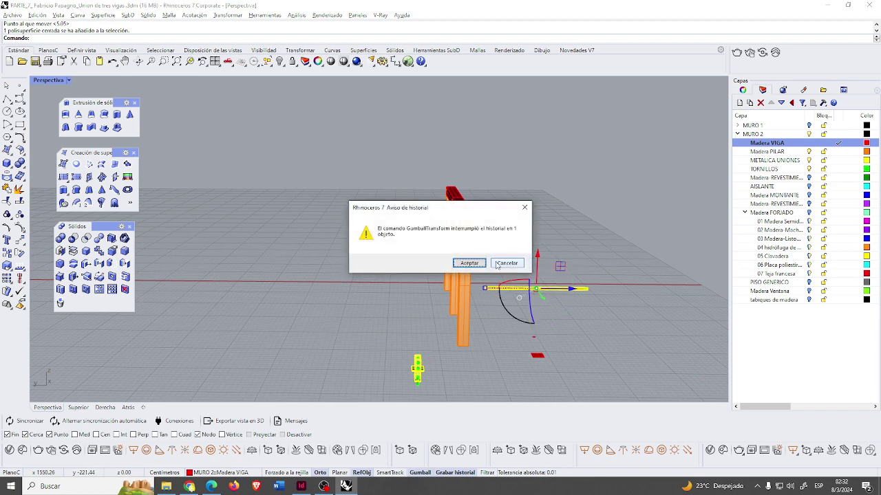
left_click(507, 262)
left_click(599, 320)
Raise the thin strip to the height of the large beam and slide it until its end meets the beam.
right_click_drag(599, 320, 440, 309)
left_click(399, 317)
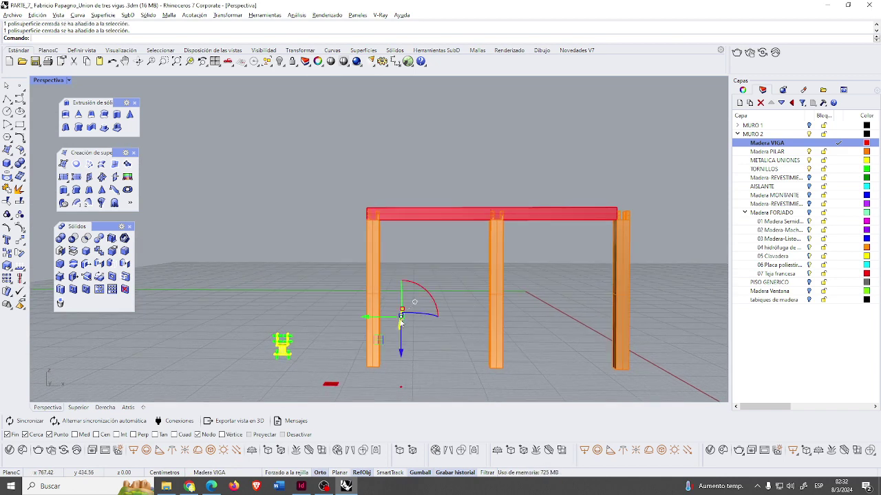
left_click_drag(402, 348, 402, 344)
left_click_drag(409, 269, 408, 248)
right_click_drag(408, 248, 532, 281)
left_click_drag(583, 237, 558, 242)
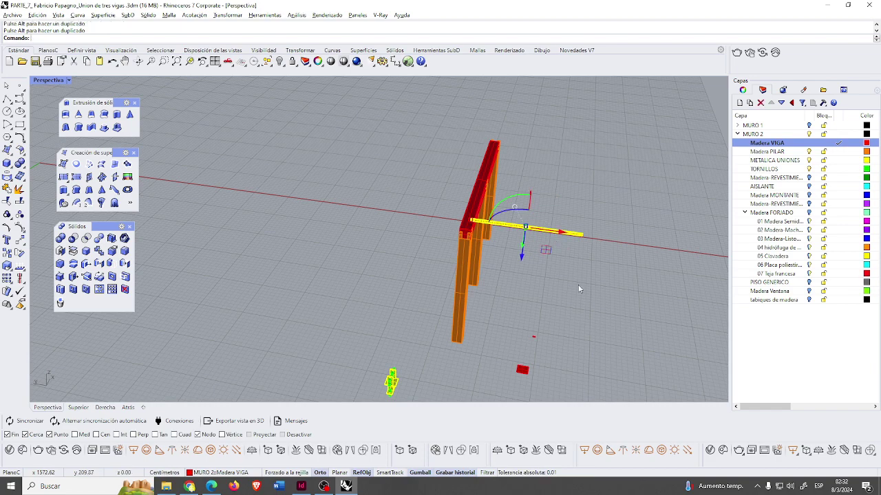
Raise the thin strip slightly within the large beam's height using wireframe display, and restore the shaded display.
right_click_drag(558, 243, 467, 258)
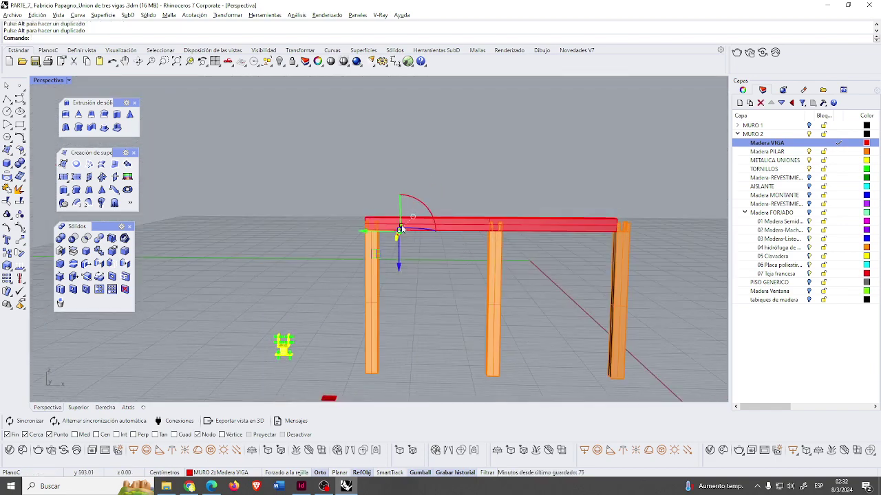
scroll(467, 257, "up", 5)
scroll(441, 276, "up", 2)
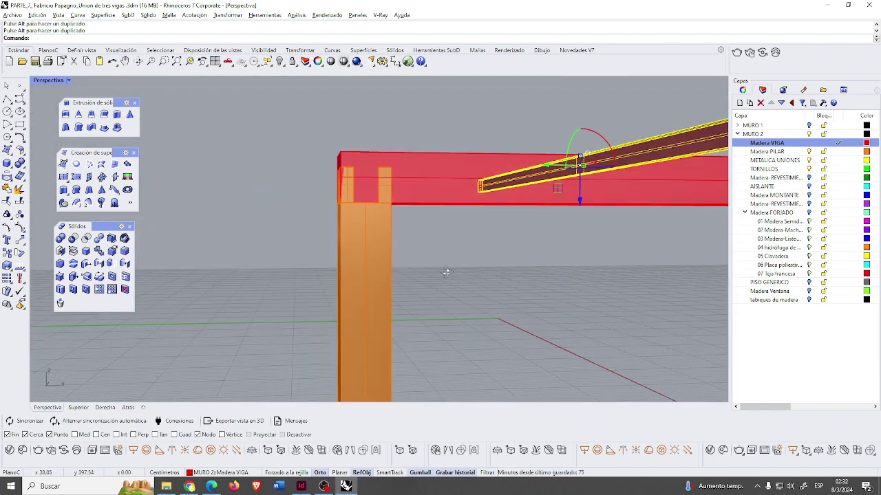
scroll(439, 277, "down", 2)
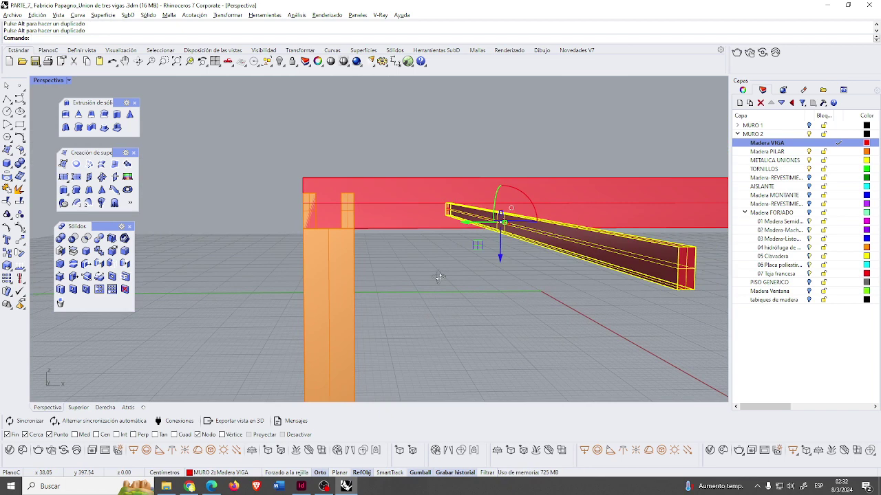
left_click(68, 80)
left_click(61, 122)
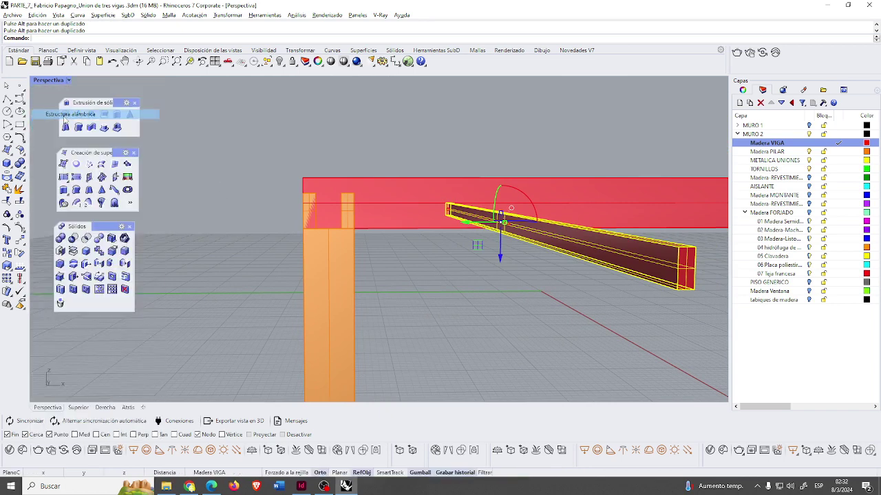
left_click_drag(500, 256, 499, 244)
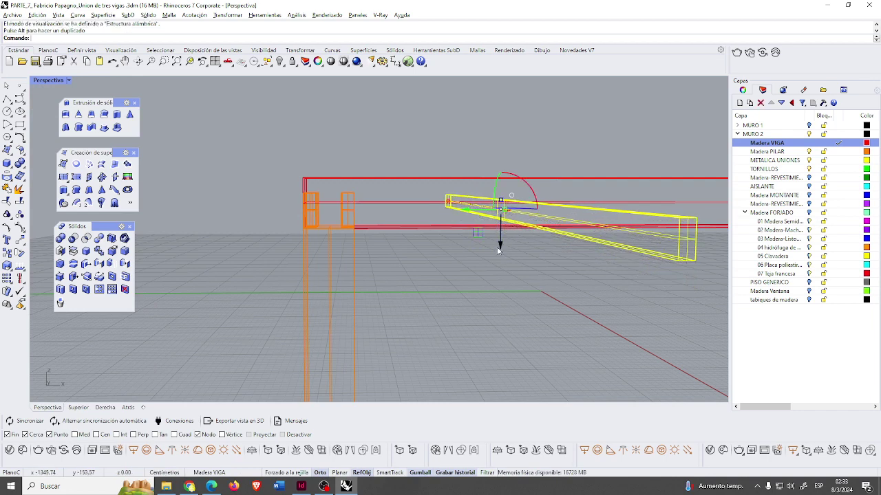
left_click(460, 265)
left_click(67, 81)
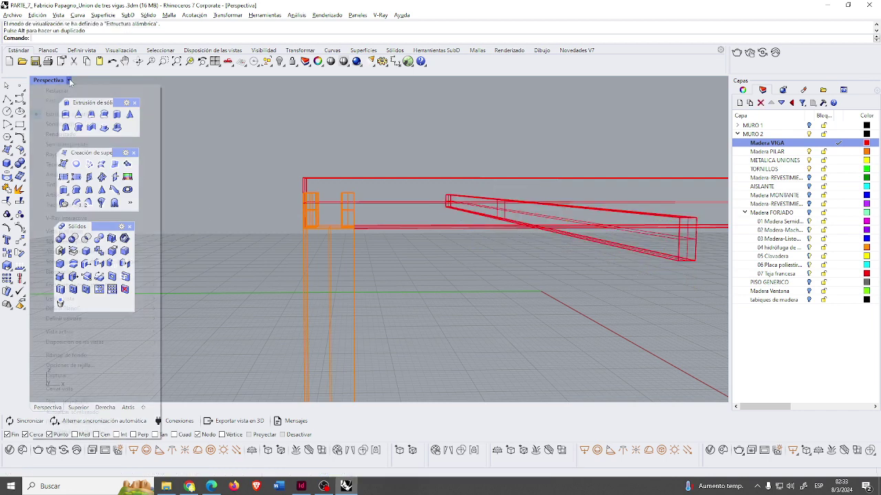
left_click(62, 124)
Duplicate the thin strip in place.
mouse_move(495, 313)
right_mouse_down()
mouse_move(488, 319)
mouse_move(514, 340)
mouse_move(513, 322)
right_mouse_up()
left_click(512, 322)
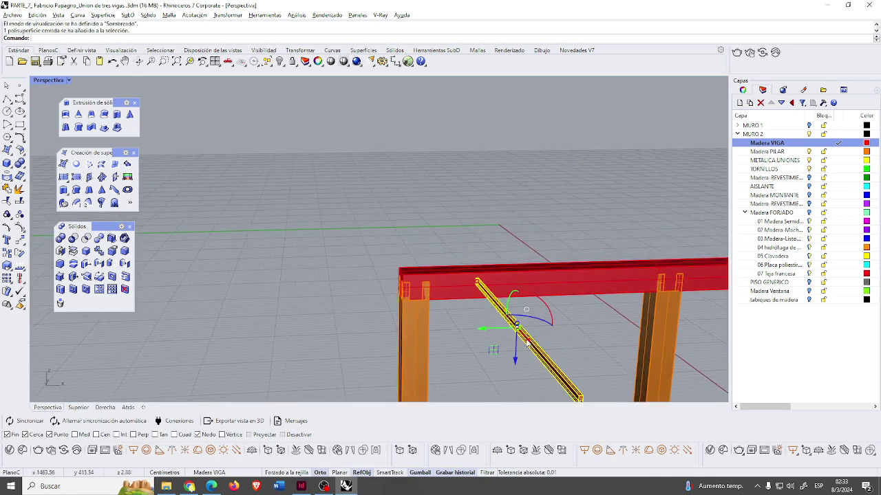
key("ctrl+c")
key("ctrl+v")
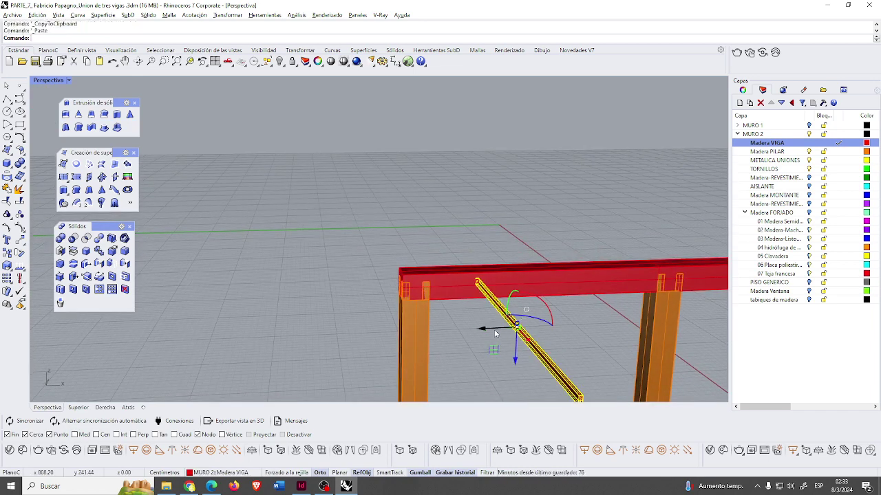
left_click(494, 330)
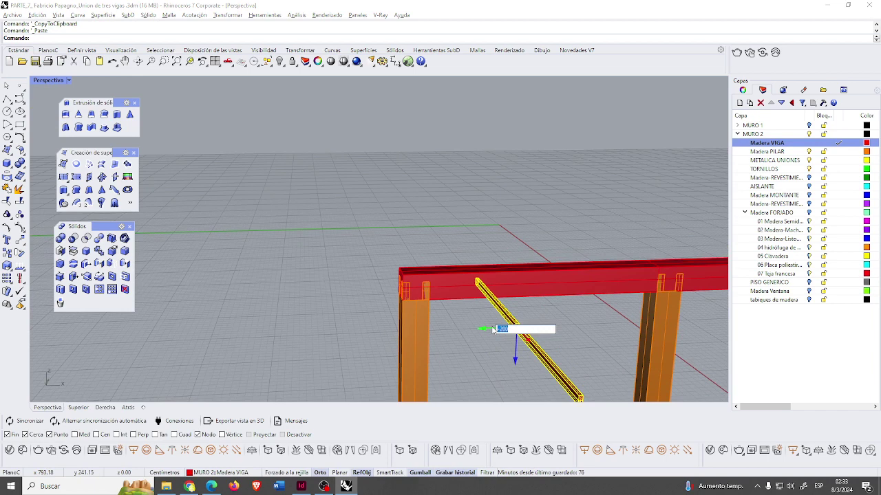
key("Return")
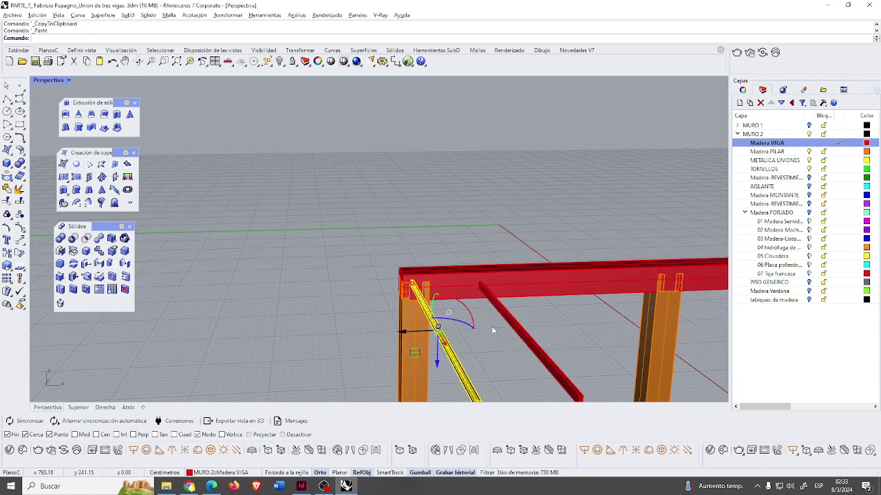
key("ctrl+z")
Move the duplicated strip 50 cm along the large beam toward the middle pillar.
left_click(492, 329)
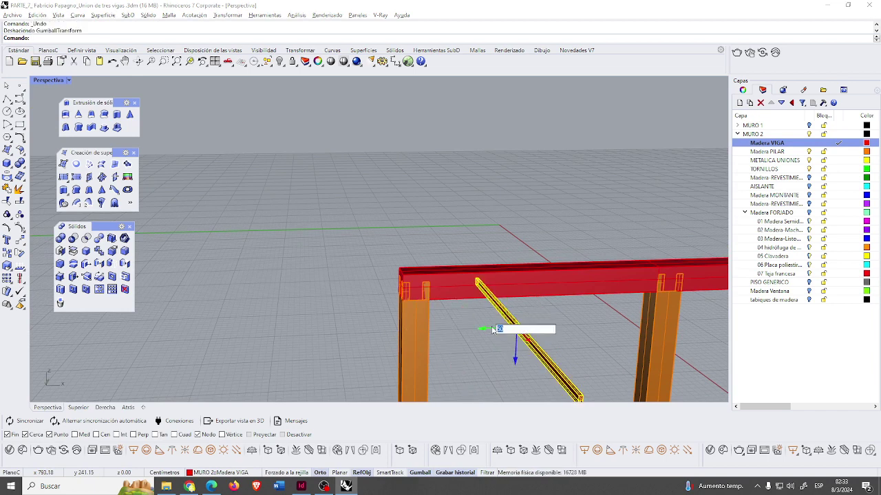
type("50")
key("Return")
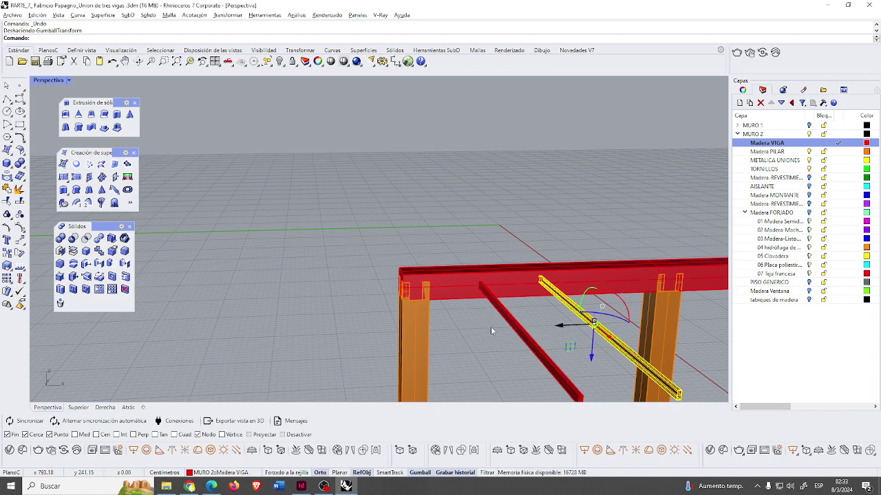
Duplicate the second strip and move the new copy another 50 cm along the large beam toward the middle pillar.
key("ctrl+c")
key("ctrl+v")
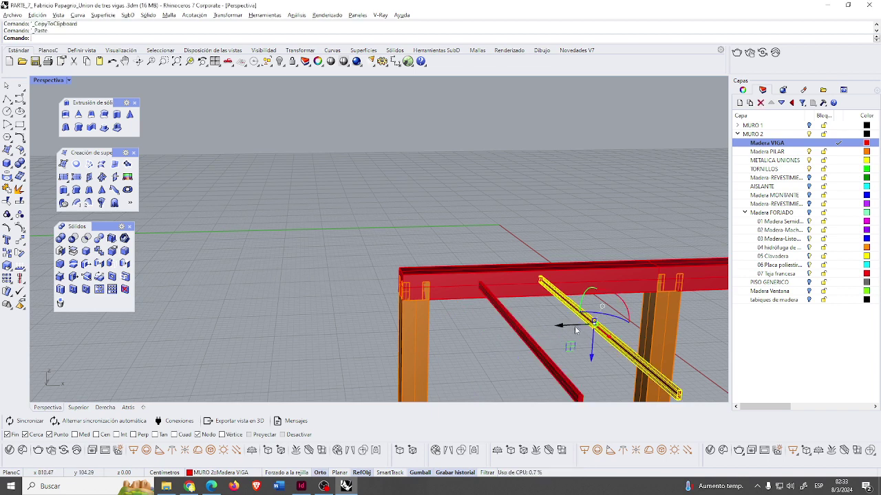
left_click(575, 328)
type("50")
key("Return")
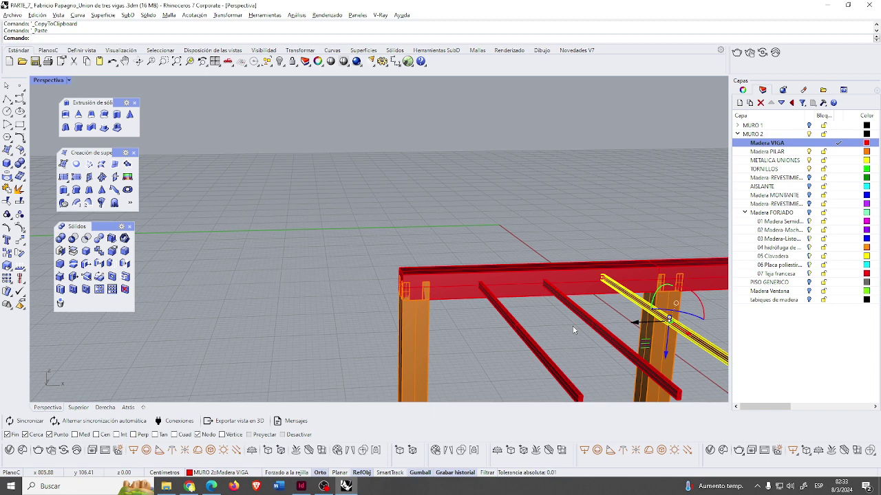
Select all three thin strips between the first and middle pillars and duplicate them in place.
scroll(572, 329, "down", 3)
scroll(606, 330, "up", 1)
scroll(619, 332, "down", 1)
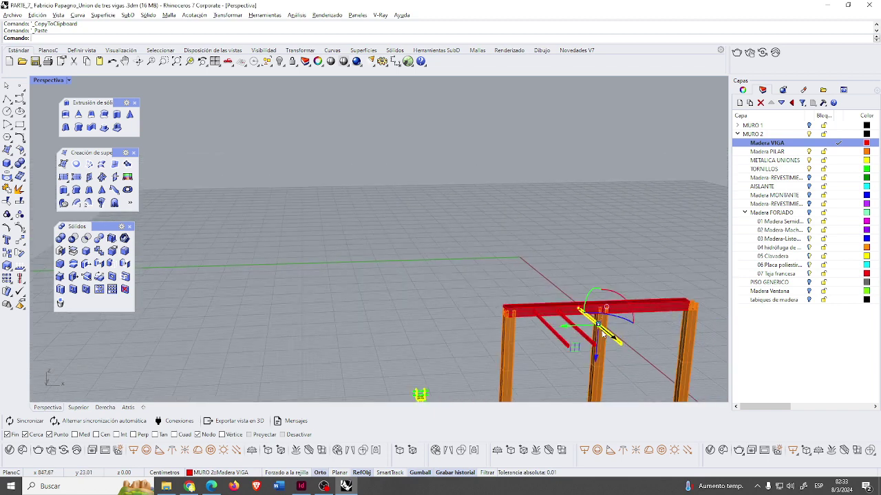
scroll(645, 334, "up", 2)
left_click(503, 344, "shift")
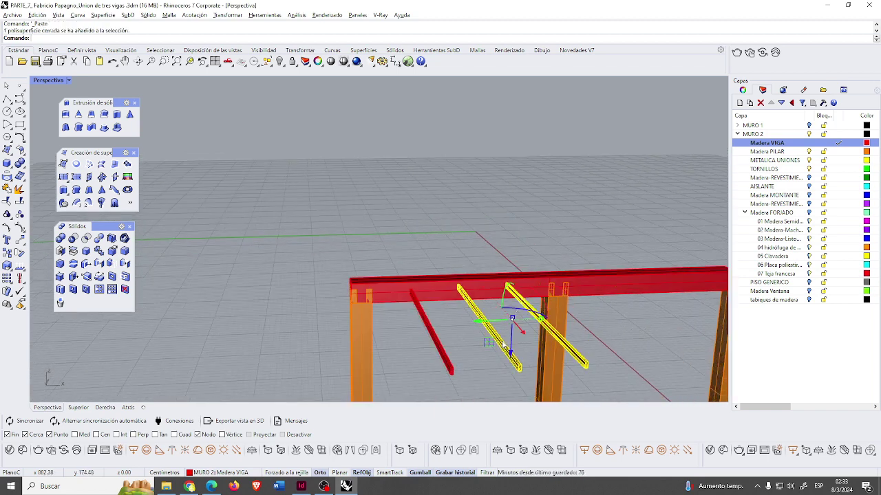
left_click(438, 349, "shift")
key("ctrl+c")
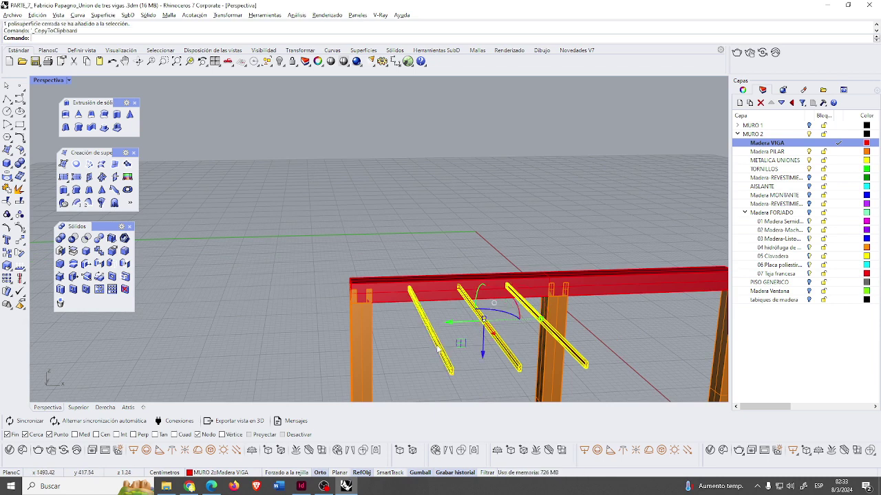
key("ctrl+v")
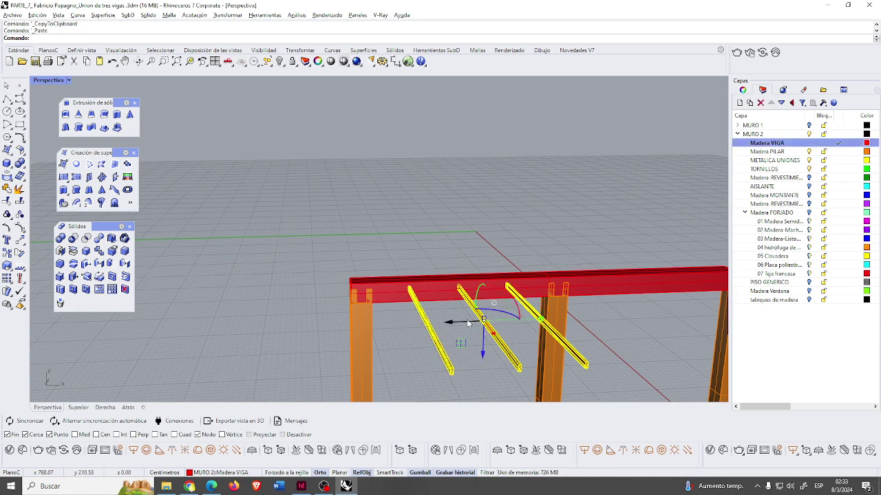
Try to move the three duplicated strips along the large beam past the middle pillar, and undo the moves.
left_click(468, 323)
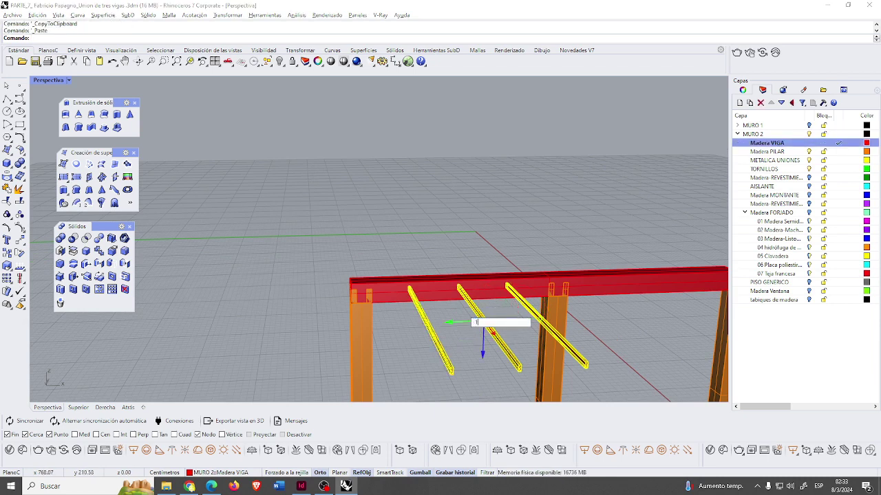
key("Return")
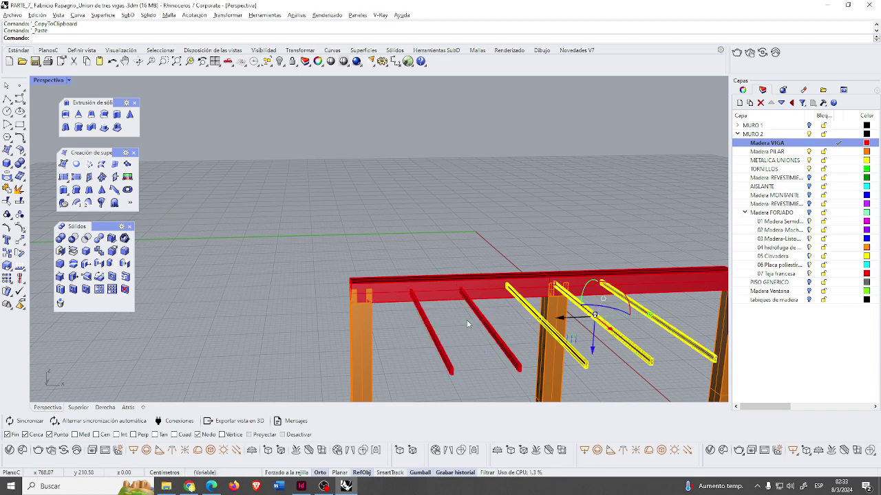
right_click_drag(504, 329, 484, 331)
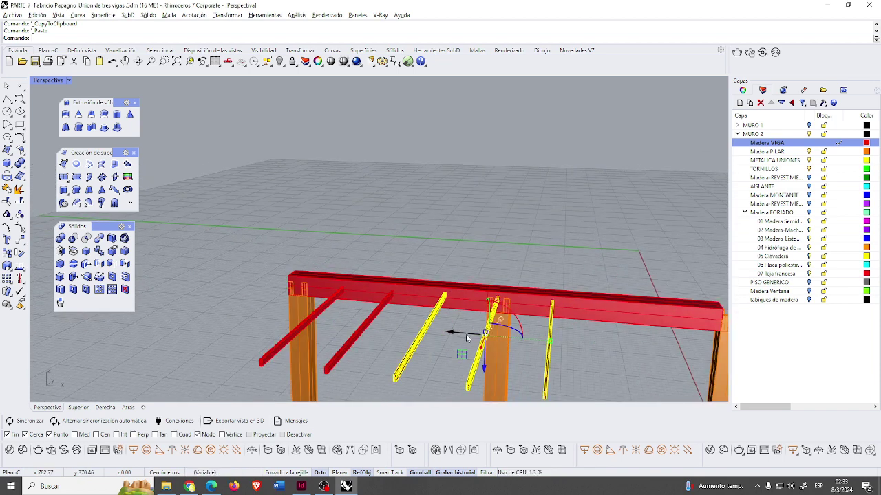
left_click_drag(462, 332, 560, 352)
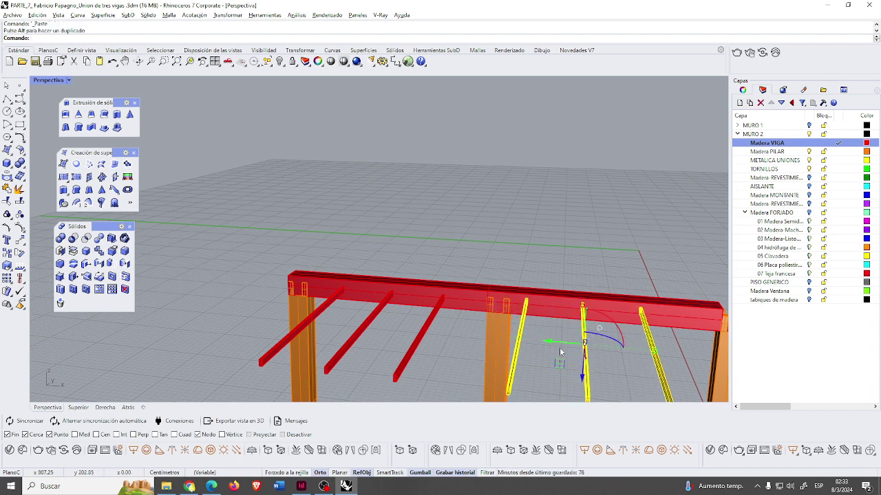
key("ctrl+z")
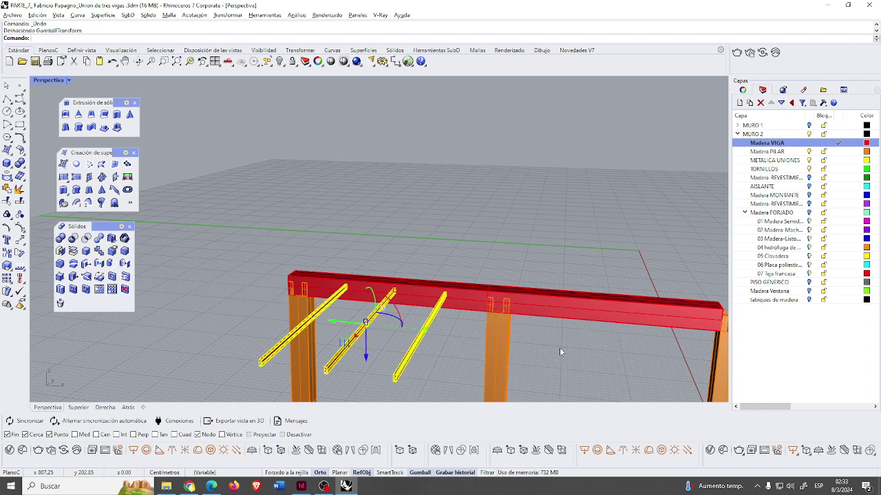
Move one of the overlapping copies of the third strip 50 cm along the large beam to the middle pillar.
left_click(421, 353)
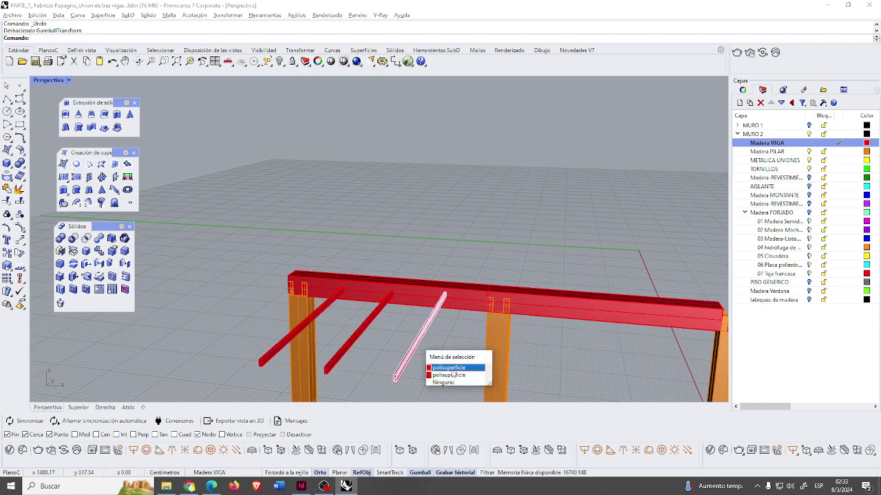
left_click(454, 369)
right_click_drag(455, 370, 475, 365)
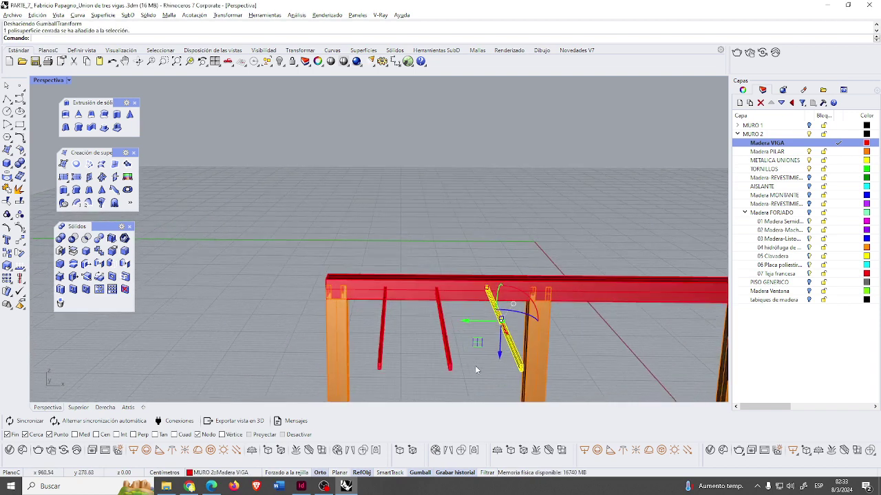
left_click(474, 321)
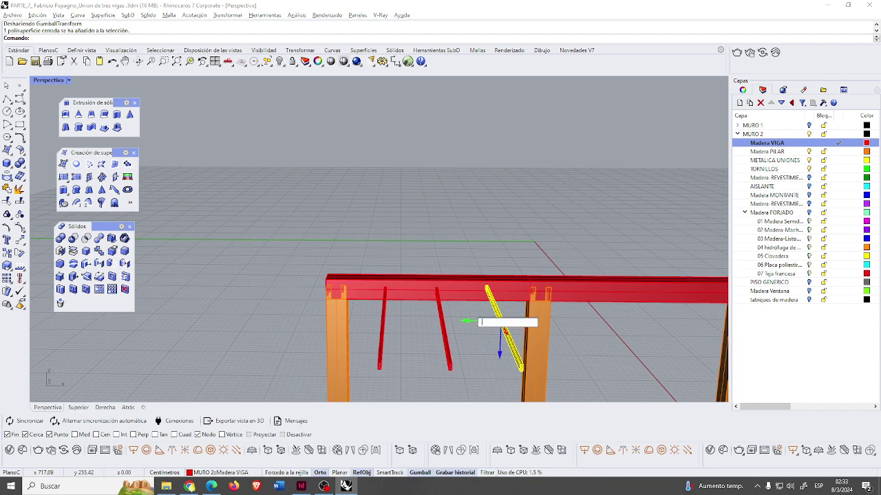
key("Return")
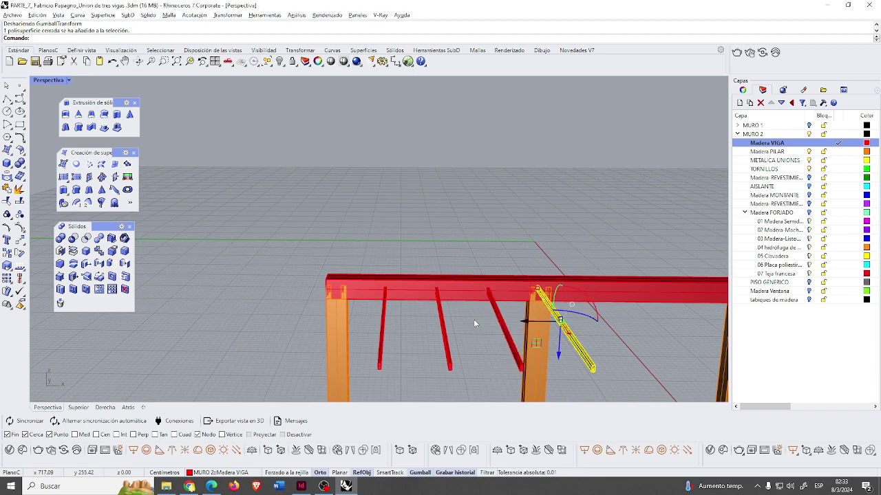
Shift the strip at the middle pillar freely along the large beam until it sits just beyond that pillar.
right_click_drag(456, 320, 446, 326)
key("ctrl+v")
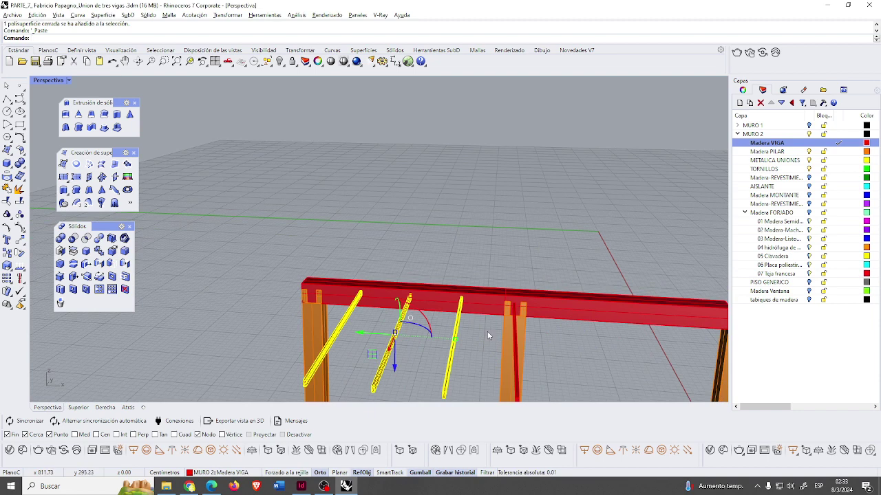
left_click(517, 351)
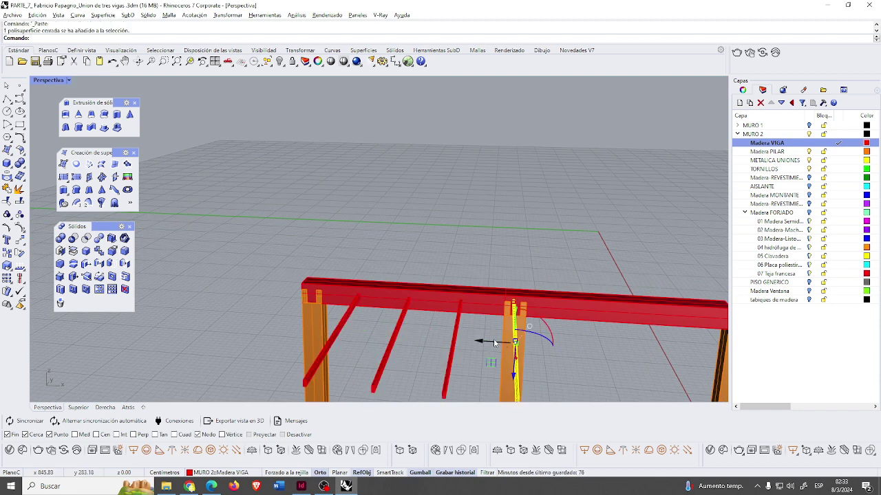
left_click_drag(494, 344, 534, 344)
left_click(534, 346)
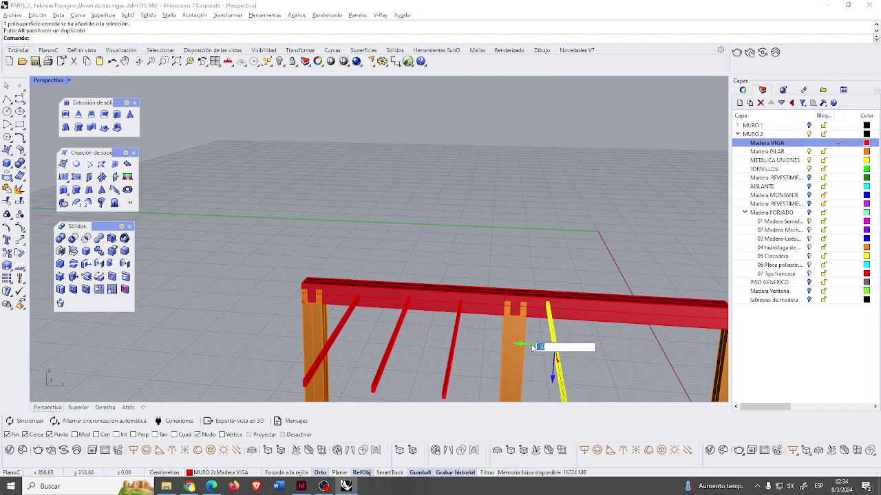
left_click(556, 333)
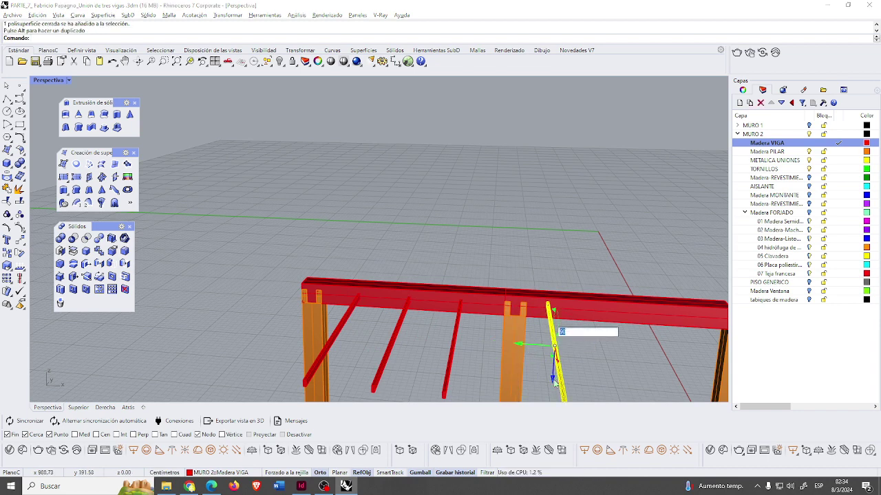
Duplicate the strip beyond the middle pillar twice, placing each copy 50 cm farther along the large beam toward the last pillar.
key("ctrl+c")
key("ctrl+v")
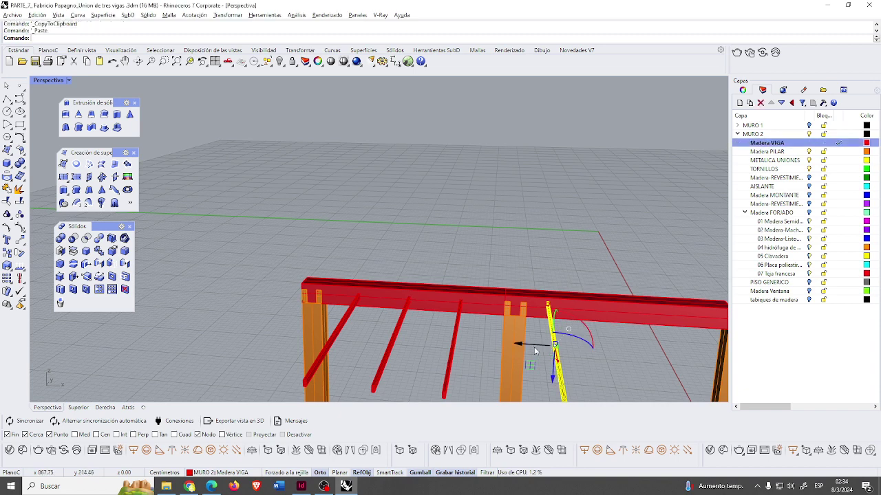
left_click(535, 346)
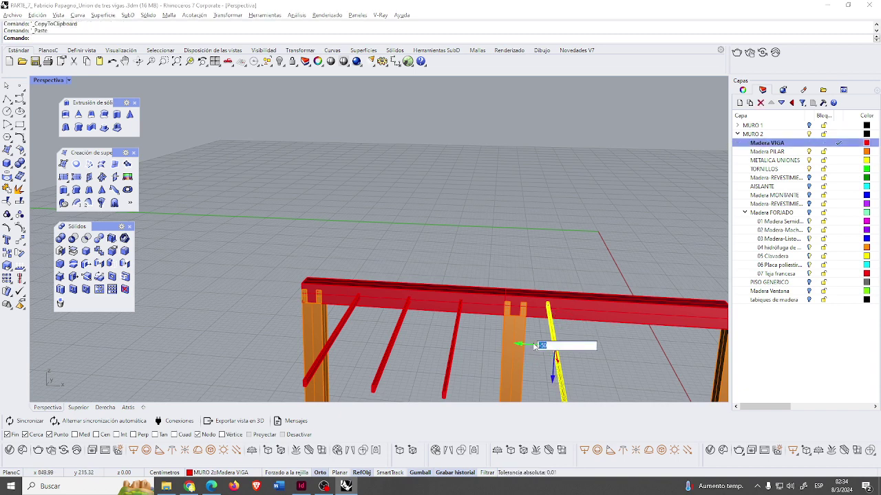
type("-60")
key("Return")
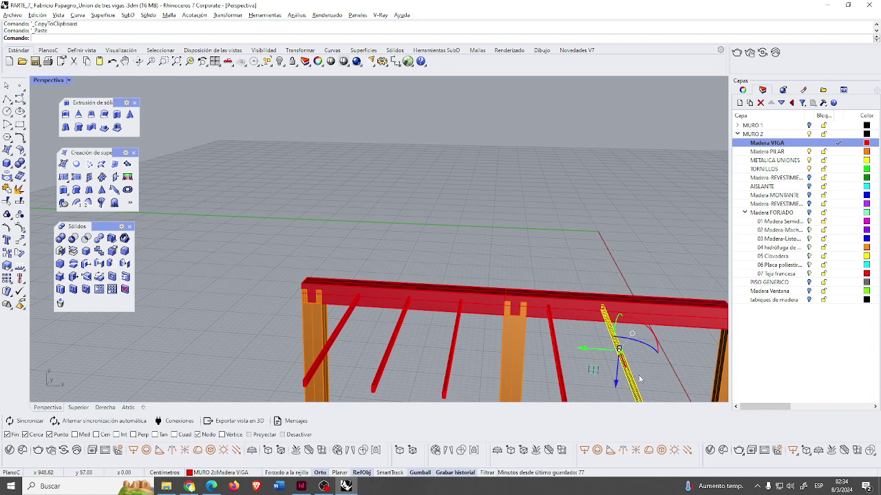
left_click(601, 350)
key("Return")
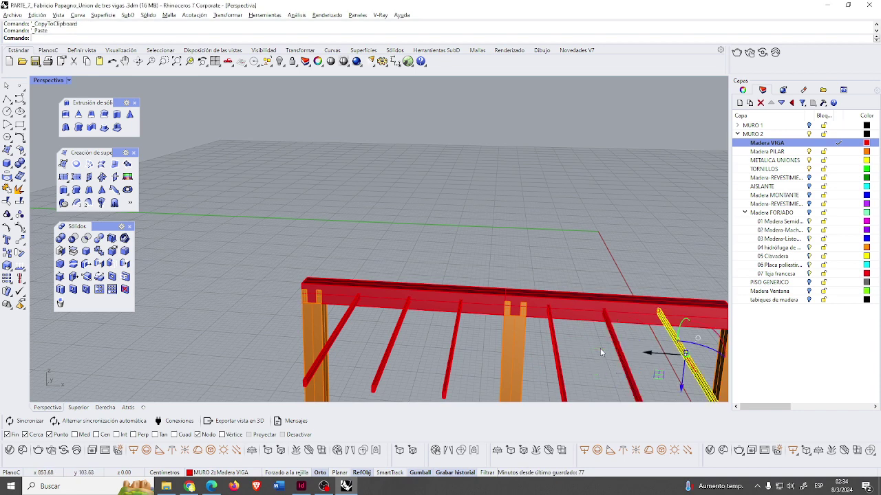
left_click(598, 257)
Delete the leftover profile curves and surfaces lying on the ground beside the pillars.
right_click_drag(557, 287, 573, 275)
scroll(575, 279, "down", 5)
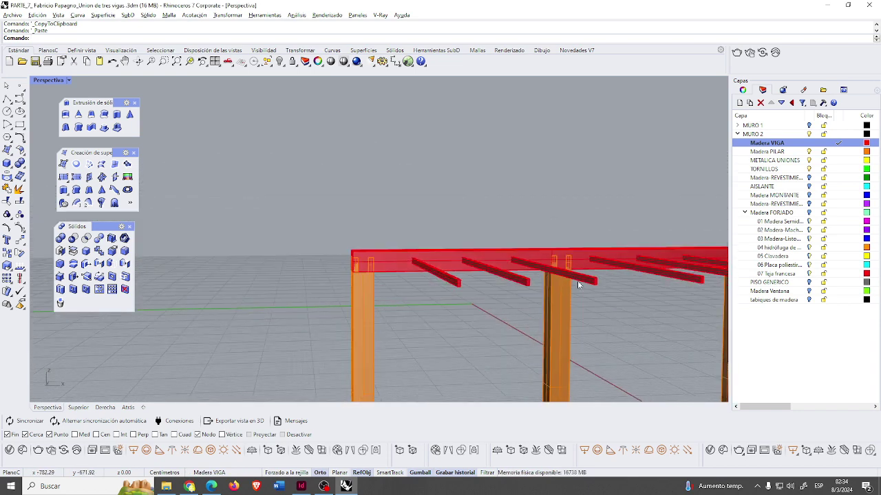
scroll(600, 313, "down", 3)
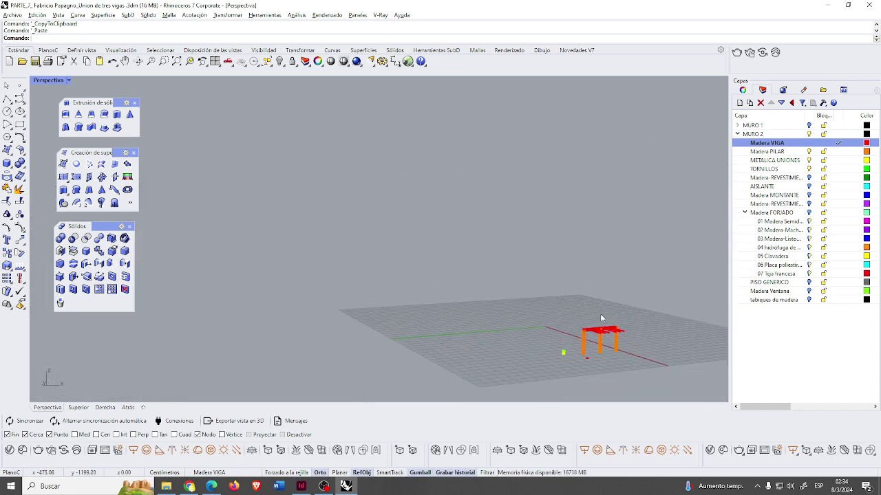
right_click_drag(600, 313, 604, 363)
scroll(575, 343, "up", 8)
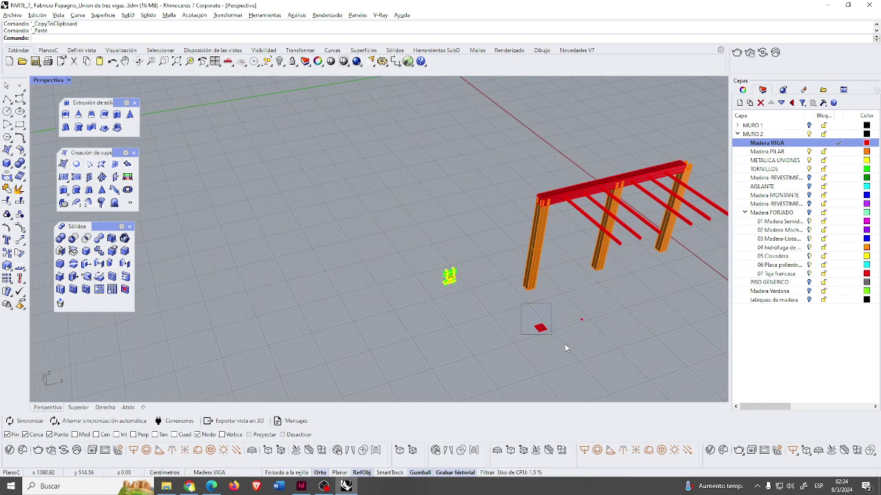
left_click_drag(565, 348, 601, 367)
key("Delete")
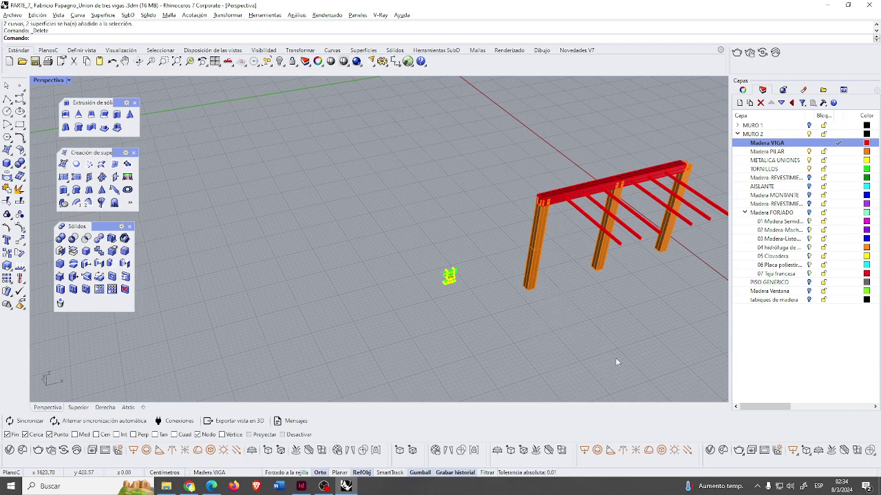
Select the three pillar groups, duplicate them in place, and clear the selection.
scroll(615, 358, "down", 3)
scroll(679, 300, "up", 4)
right_click_drag(626, 290, 464, 312)
left_click(439, 304)
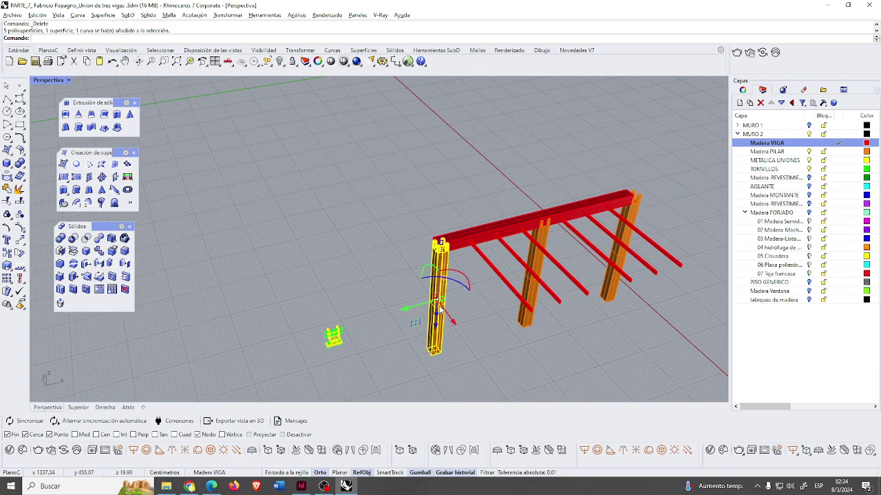
left_click(526, 322, "shift")
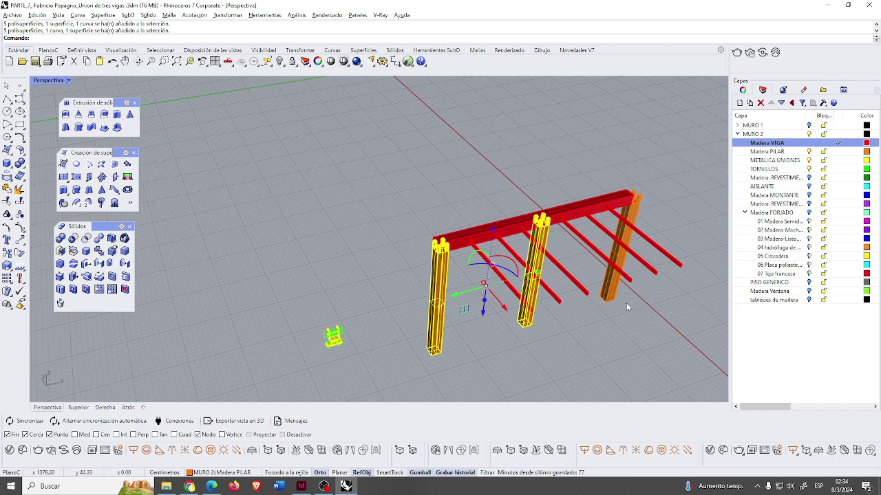
left_click(608, 298, "shift")
key("ctrl+c")
key("ctrl+v")
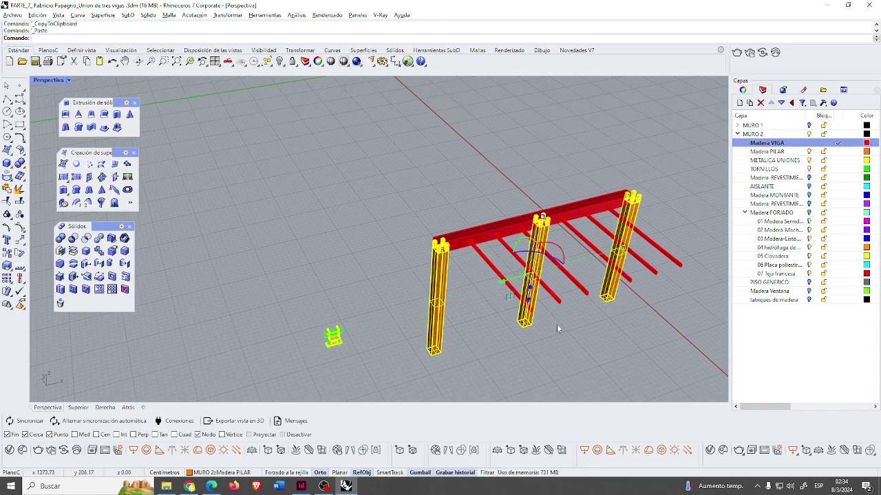
key("Escape")
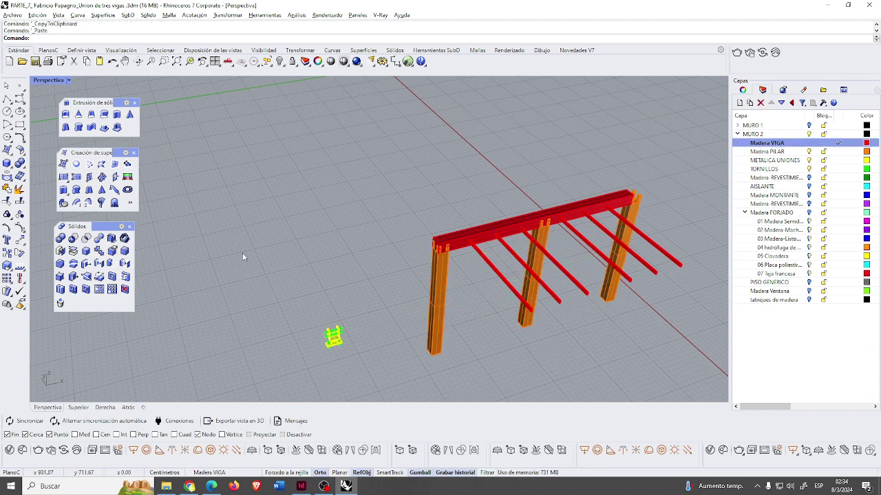
Subtract one copy of each of the three pillars from the large beam with a Boolean difference, deleting the cutting originals.
left_click(73, 238)
left_click(457, 244)
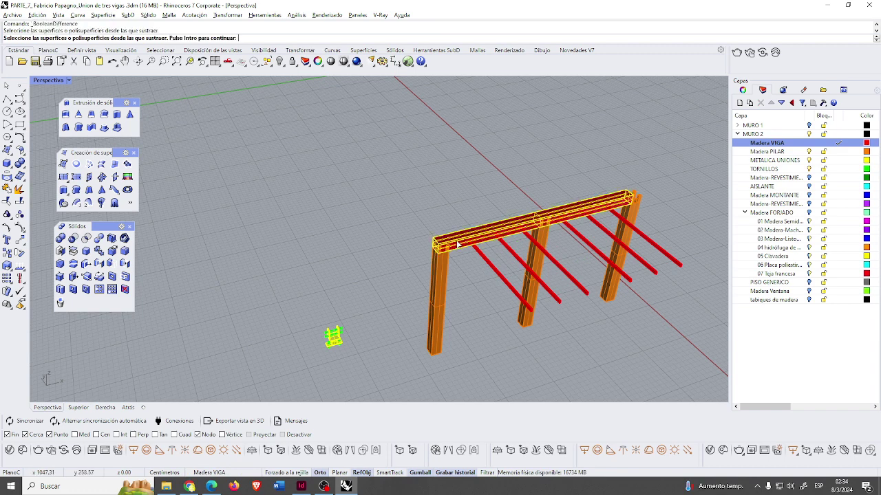
key("Return")
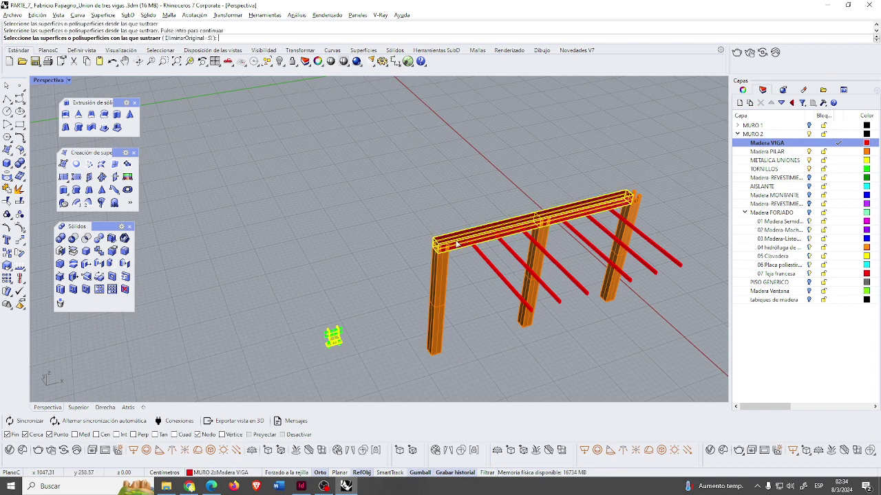
left_click(438, 287)
left_click(486, 310)
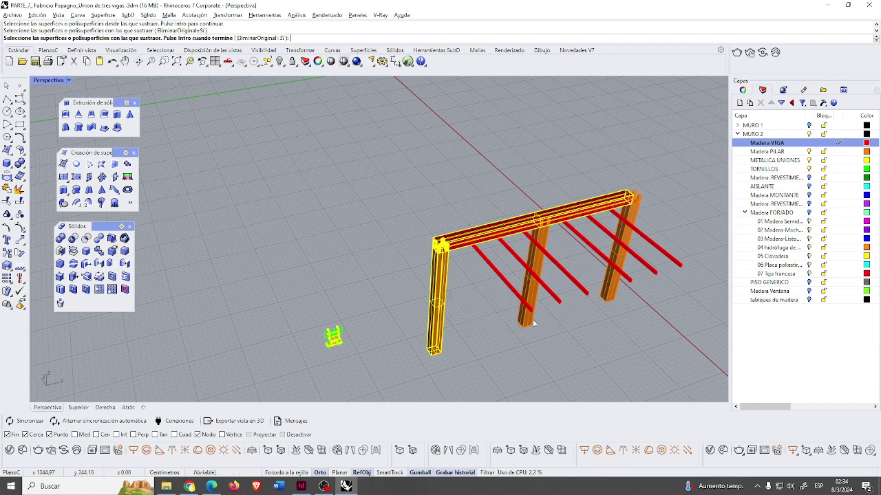
left_click(533, 323)
left_click(610, 295)
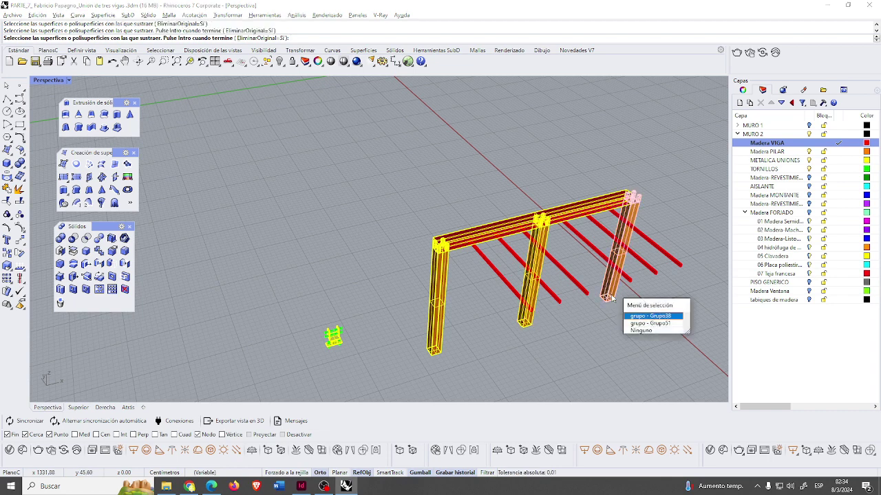
left_click(639, 317)
key("Return")
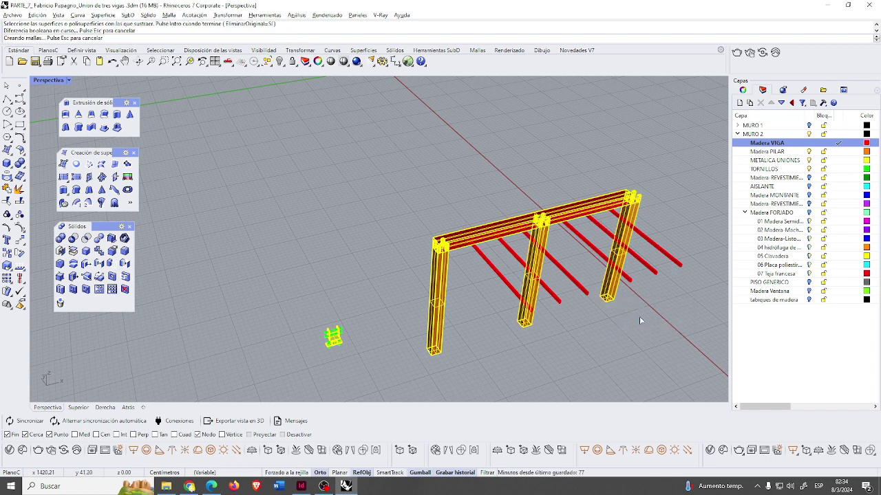
left_click(472, 264)
scroll(560, 351, "up", 5)
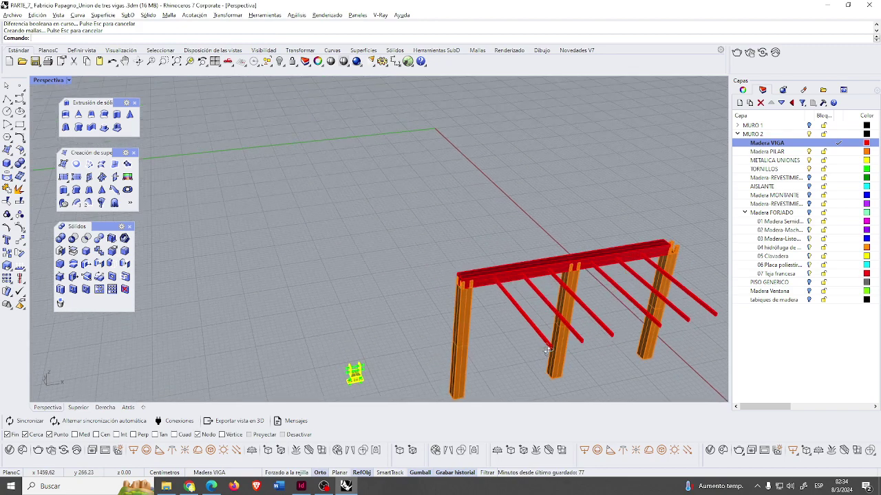
Try to subtract the six strips from the large beam with a Boolean difference that deletes the cutters, and undo the operation.
scroll(561, 335, "up", 3)
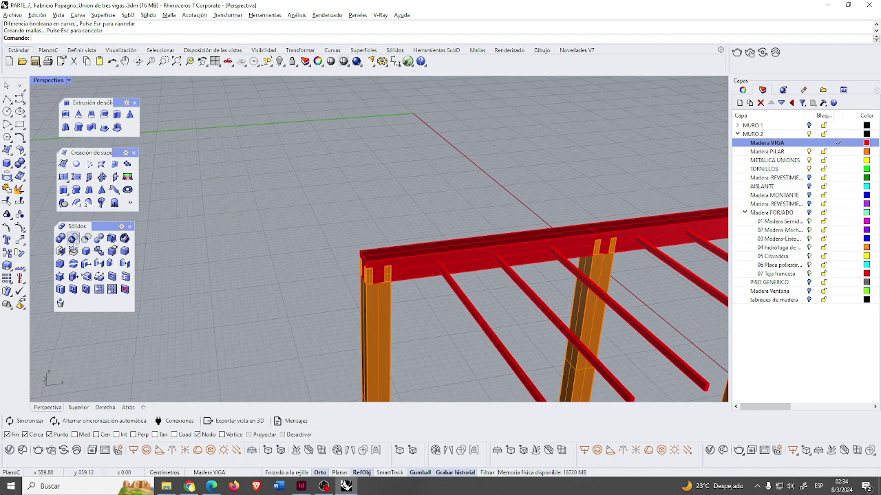
left_click(467, 263)
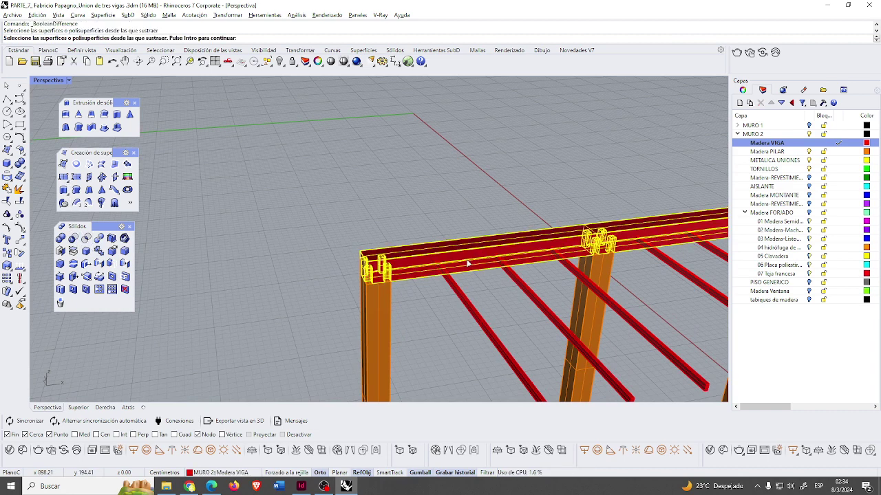
key("Return")
left_click(473, 313)
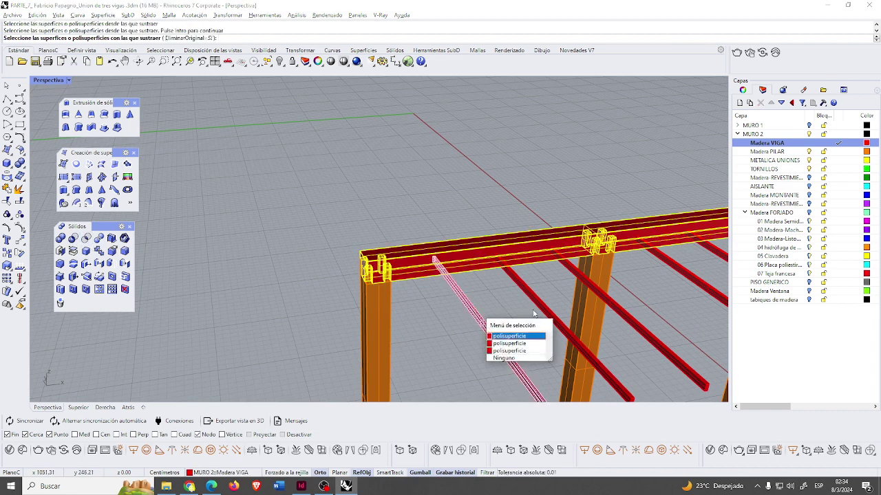
left_click(528, 337)
left_click(561, 322)
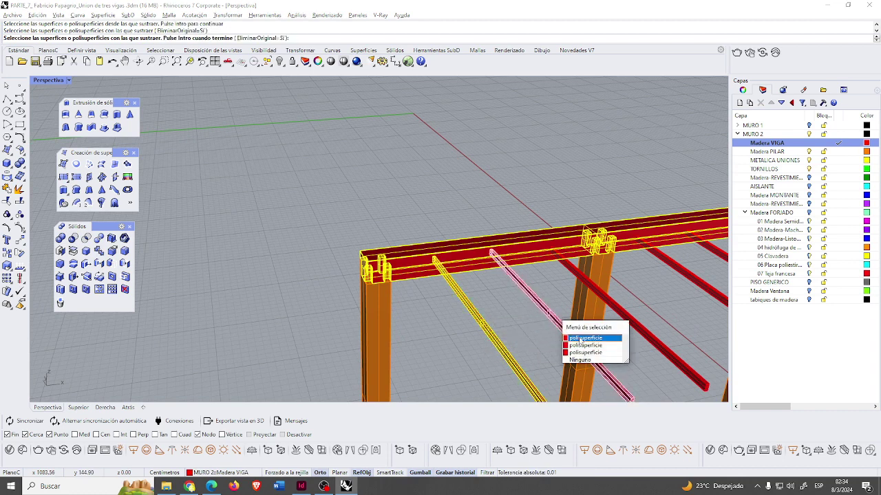
left_click(581, 339)
left_click(632, 323)
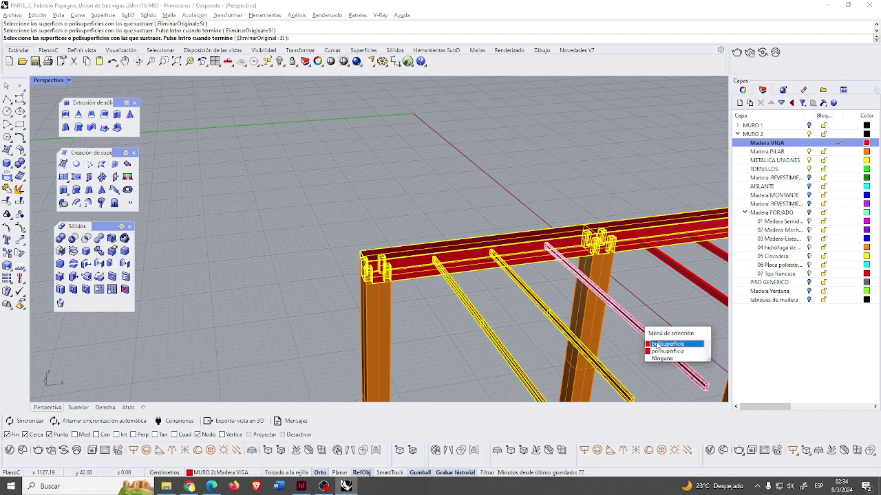
left_click(657, 344)
left_click(694, 284)
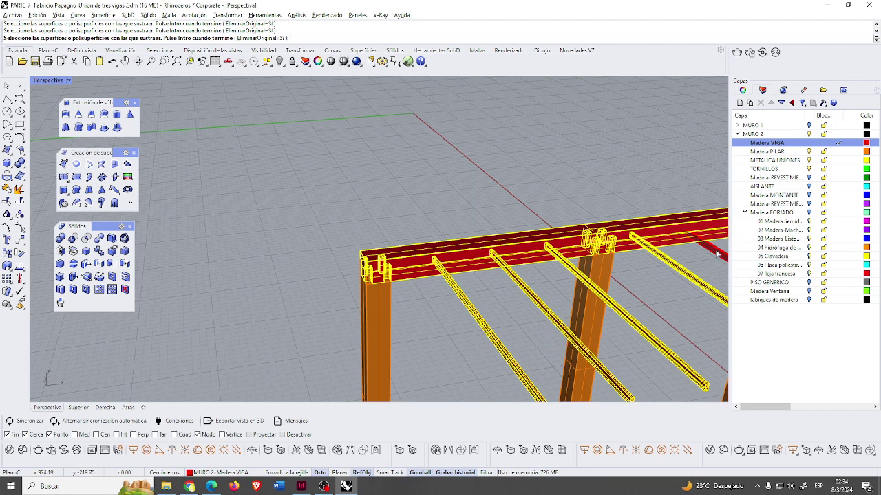
scroll(641, 274, "down", 5)
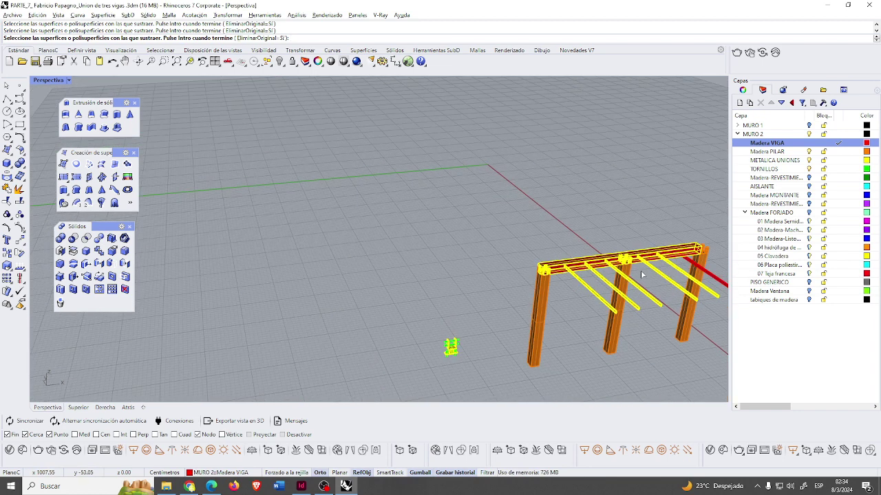
left_click(714, 280)
key("Return")
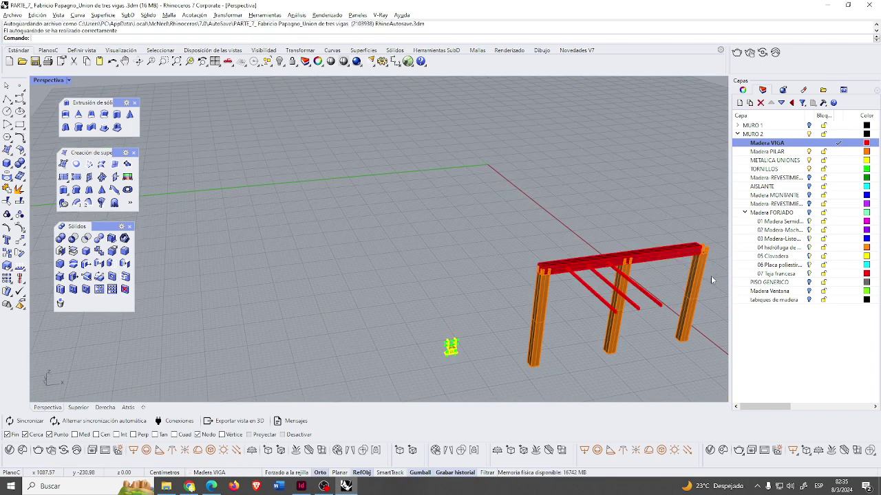
key("ctrl+z")
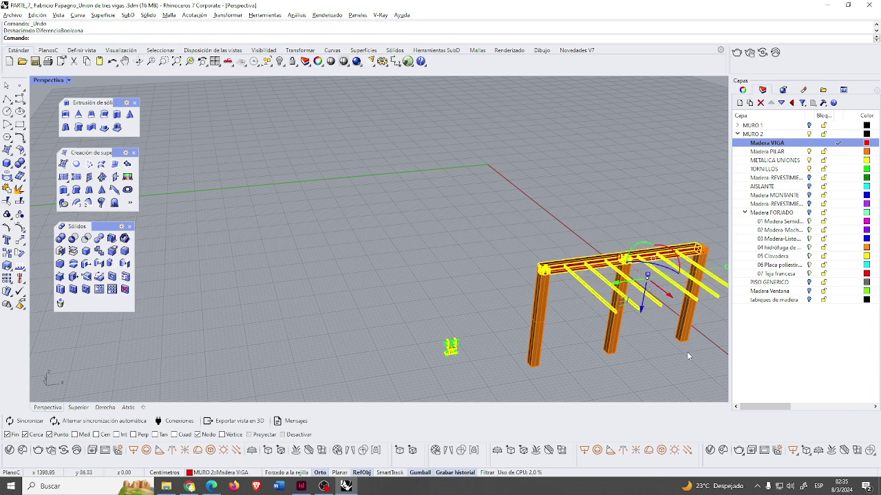
key("Escape")
Duplicate in place the three strips between the middle pillar and the last pillar, and clear the selection.
scroll(691, 317, "up", 3)
left_click(661, 260)
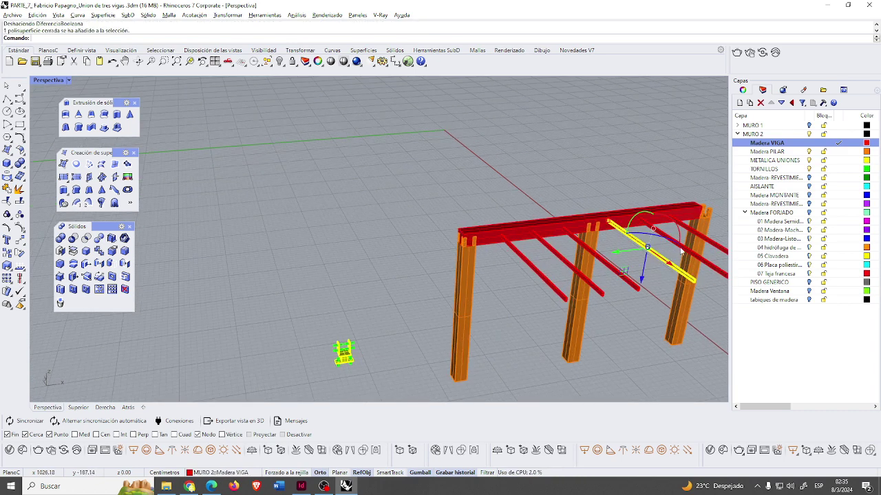
left_click(681, 246, "shift")
left_click(715, 249, "shift")
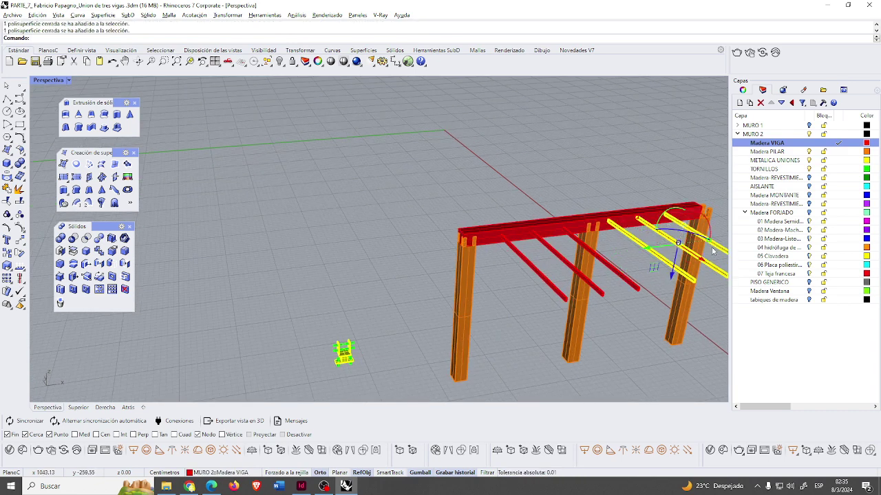
key("ctrl+c")
key("ctrl+v")
left_click(651, 361)
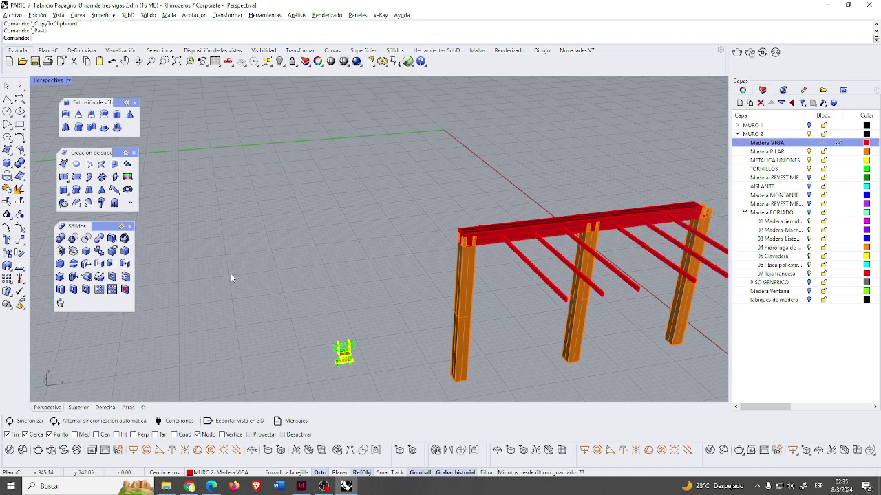
Subtract one copy of each of the six strips from the large beam with a Boolean difference, deleting the cutting originals.
left_click(73, 238)
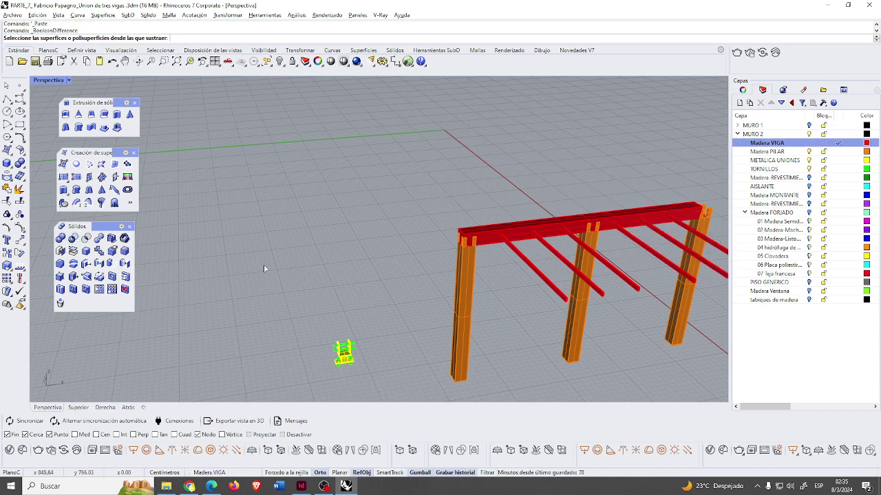
left_click(521, 233)
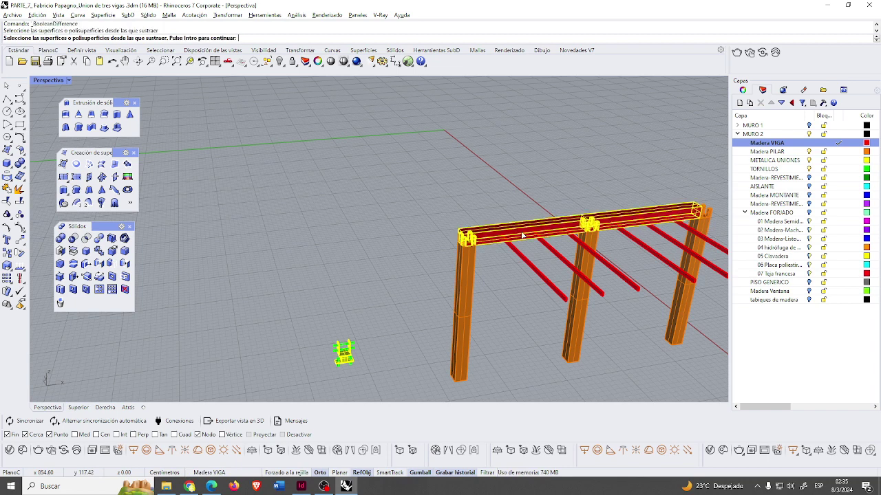
key("Return")
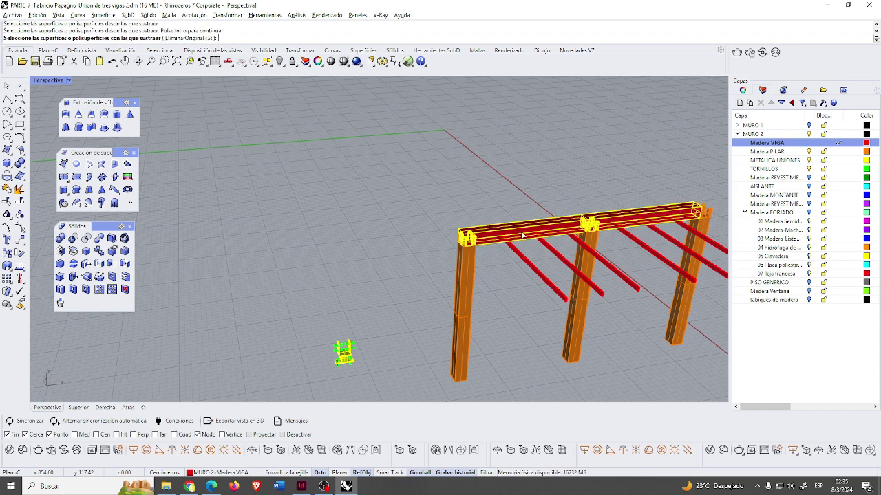
left_click(527, 264)
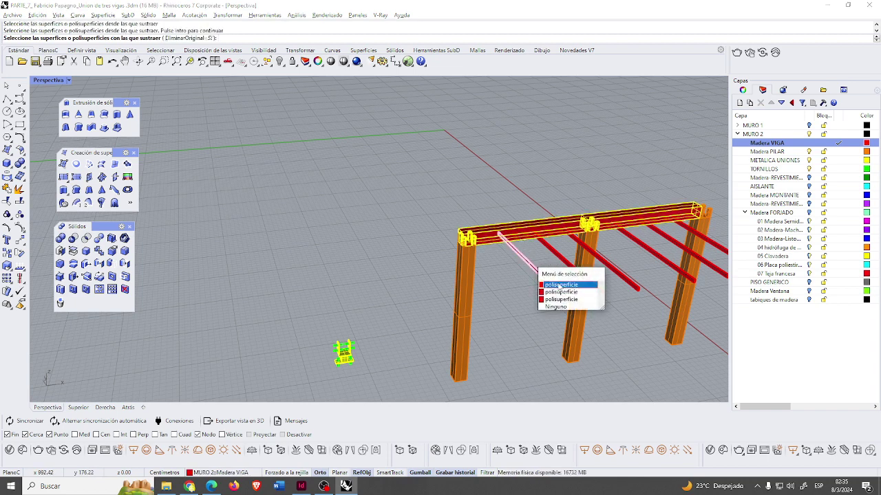
left_click(559, 285)
left_click(562, 261)
left_click(583, 281)
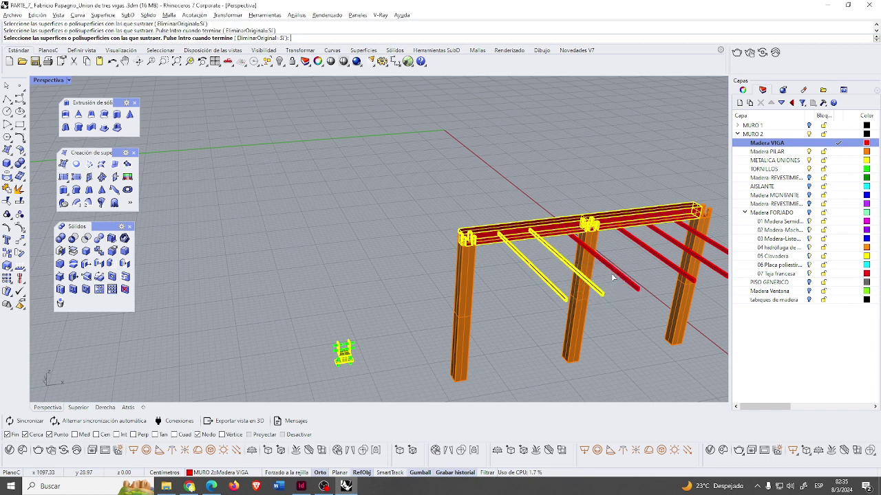
left_click(616, 277)
left_click(642, 298)
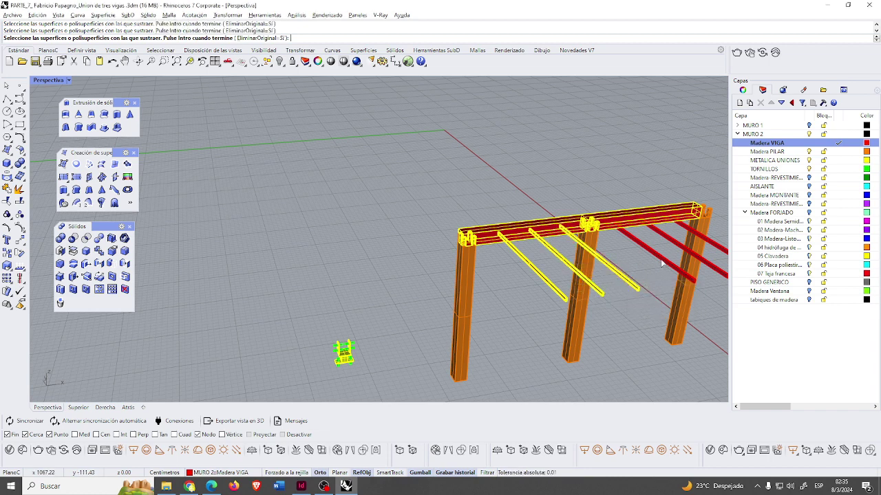
left_click(664, 263)
left_click(688, 283)
left_click(685, 251)
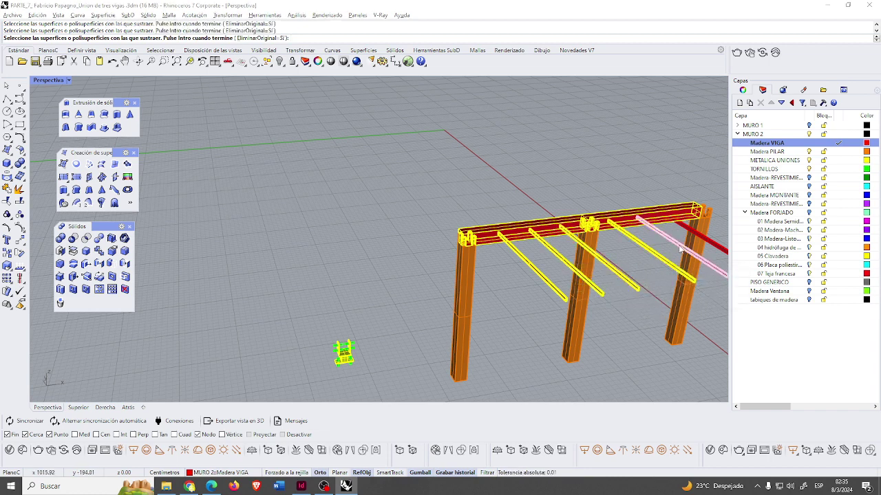
left_click(702, 270)
left_click(716, 252)
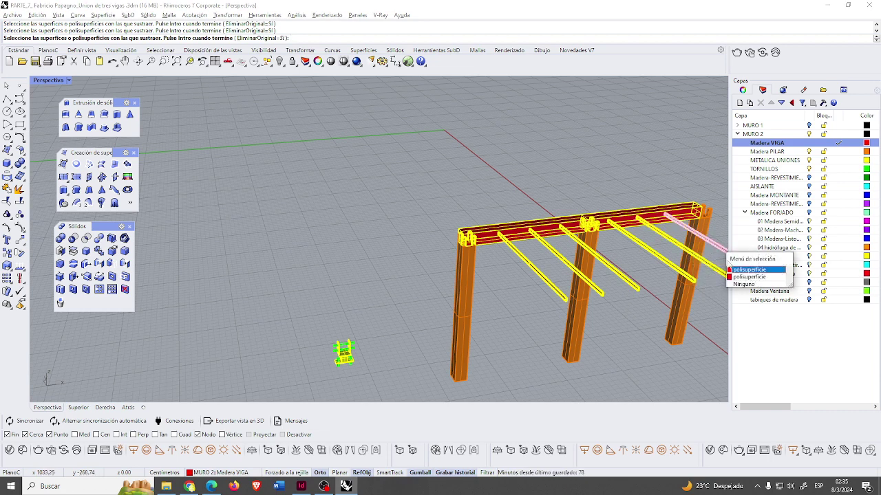
left_click(736, 270)
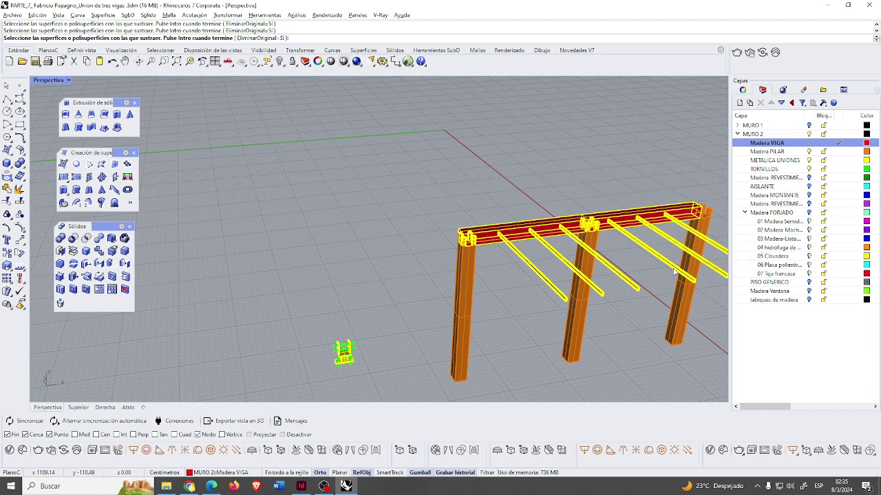
key("Return")
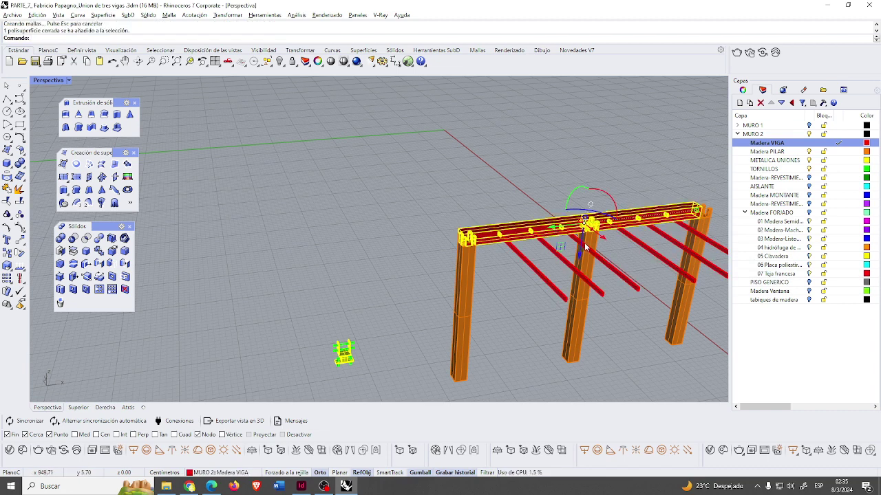
Move the large beam vertically off the strips to check its cut-outs, and undo the move.
left_click_drag(581, 256, 587, 236)
right_click_drag(586, 236, 638, 245)
key("ctrl+z")
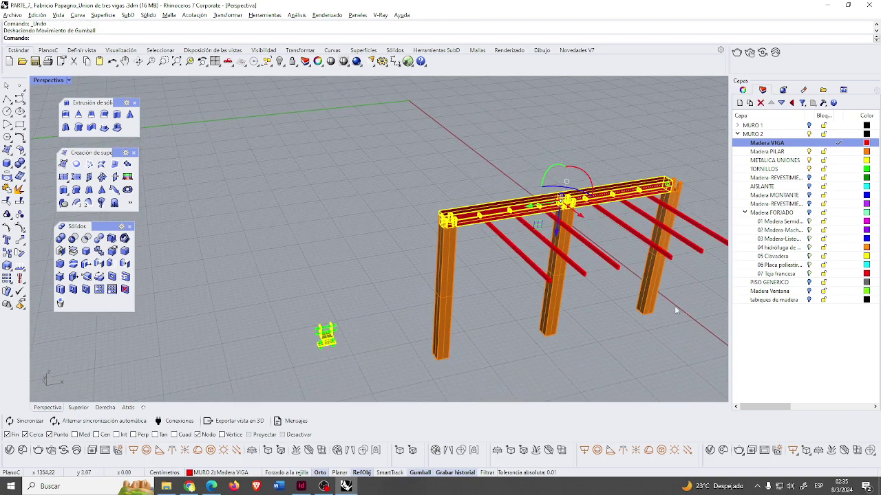
Move the last pillar from the corner at the base of its prongs to the lower end corner of the large beam.
left_click(659, 297)
scroll(692, 245, "down", 2)
scroll(657, 267, "up", 6)
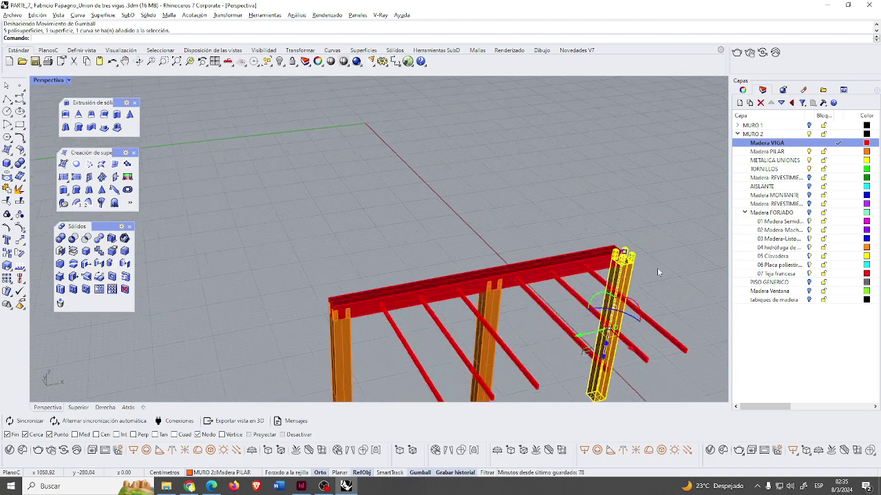
scroll(655, 265, "down", 1)
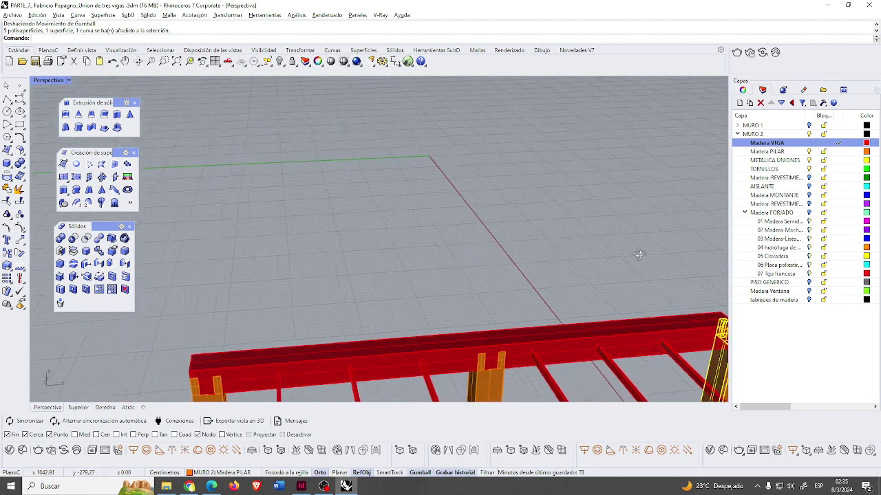
left_click(190, 61)
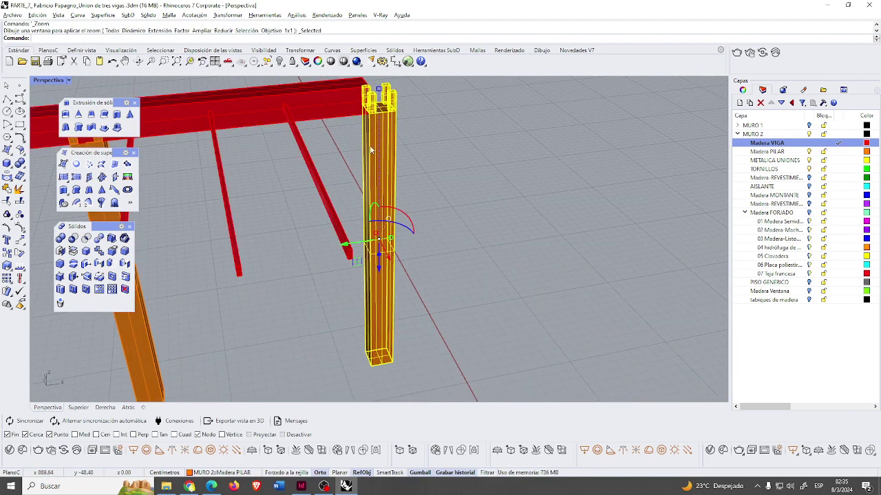
right_click_drag(363, 145, 313, 160)
scroll(330, 100, "up", 2)
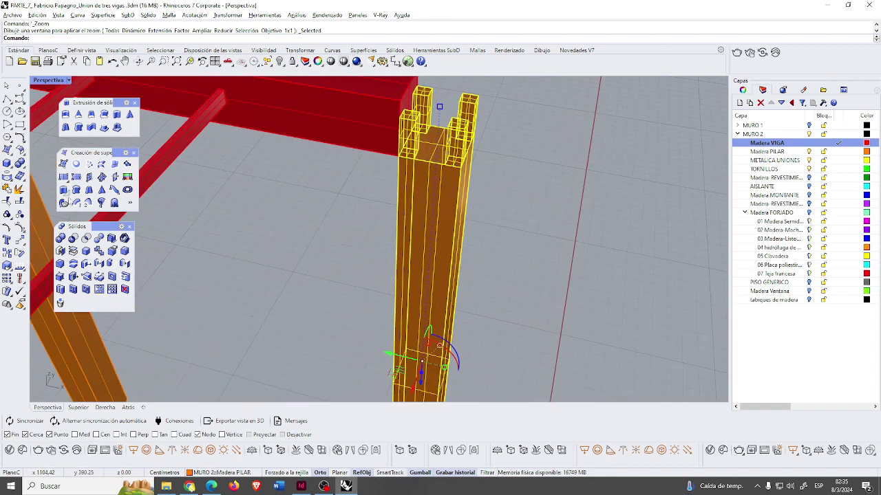
left_click(20, 239)
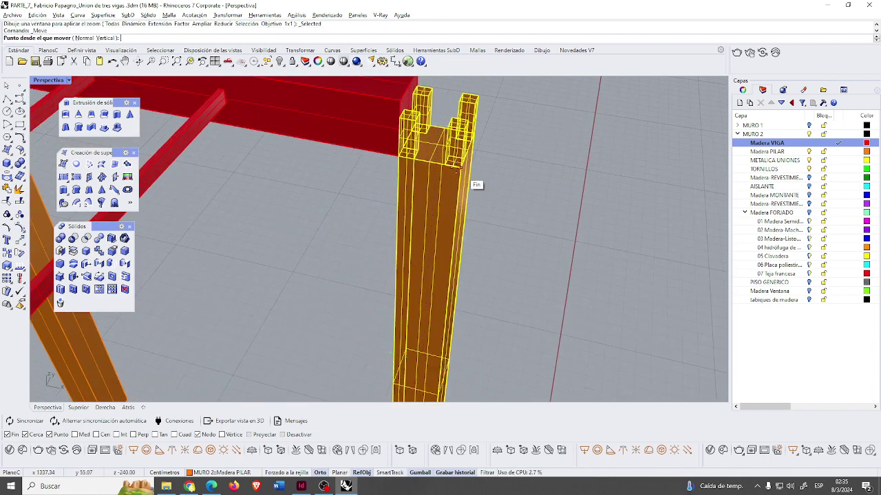
left_click(456, 164)
left_click(415, 172)
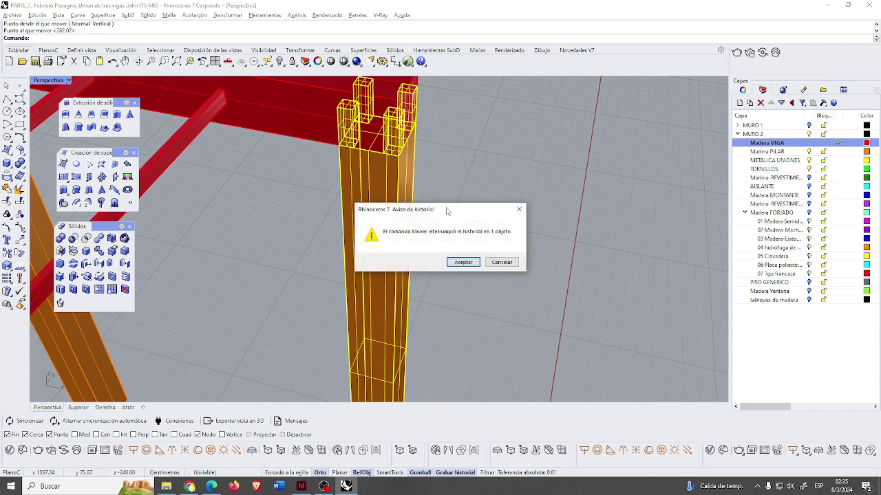
left_click(463, 262)
left_click(488, 265)
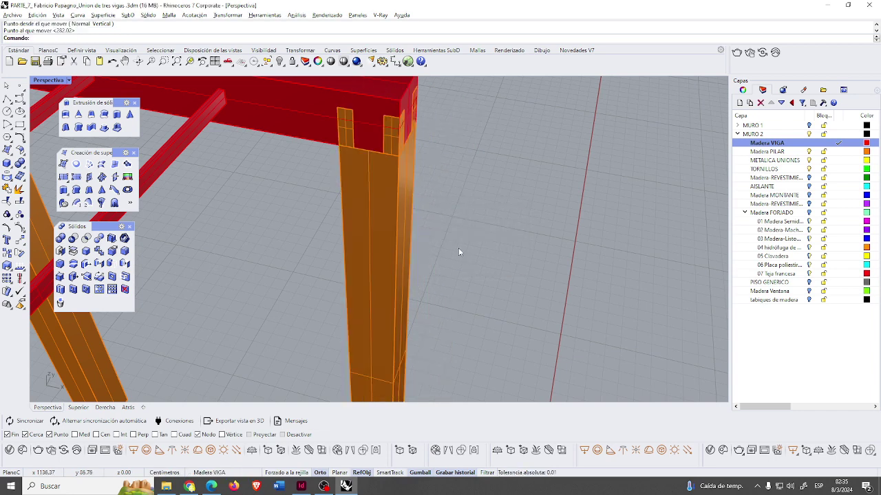
Try to subtract the last pillar from the large beam with a Boolean difference, and undo the operation.
scroll(457, 248, "down", 5)
scroll(379, 225, "up", 3)
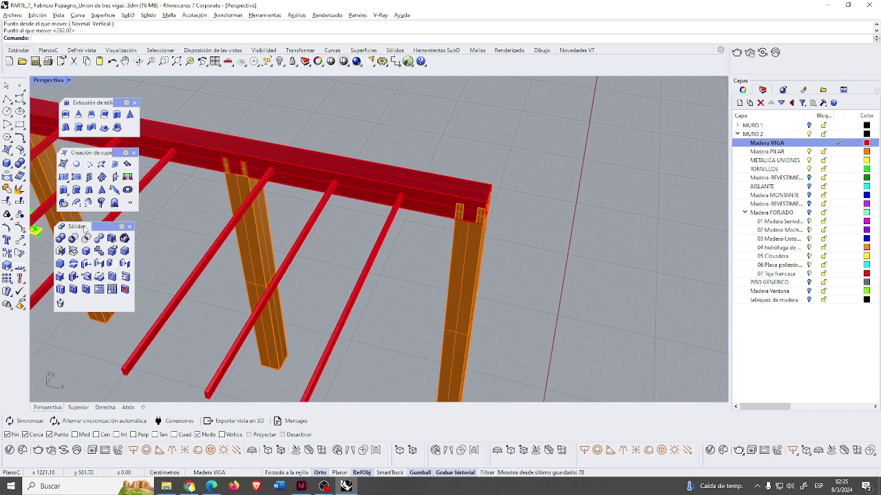
left_click(73, 238)
left_click(432, 205)
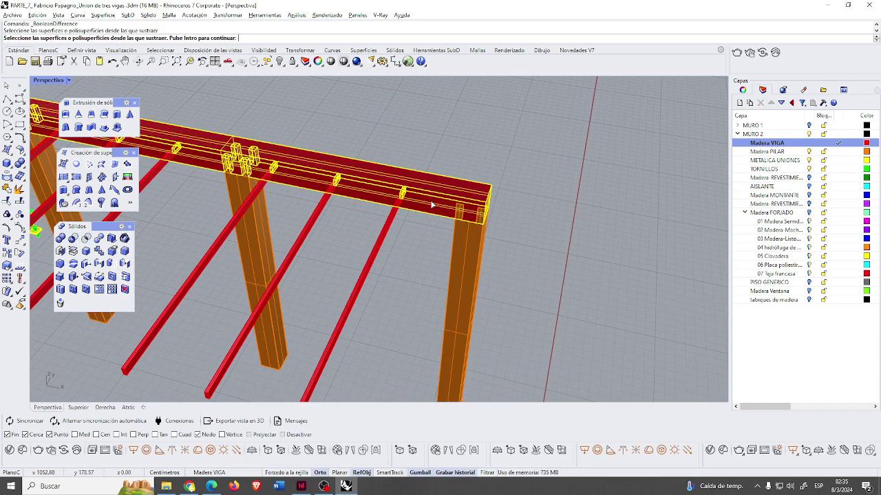
key("Return")
left_click(454, 240)
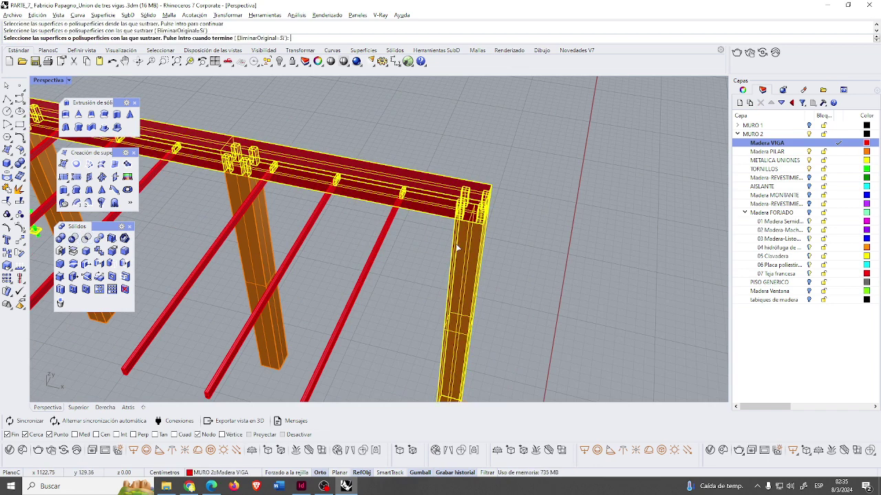
key("Return")
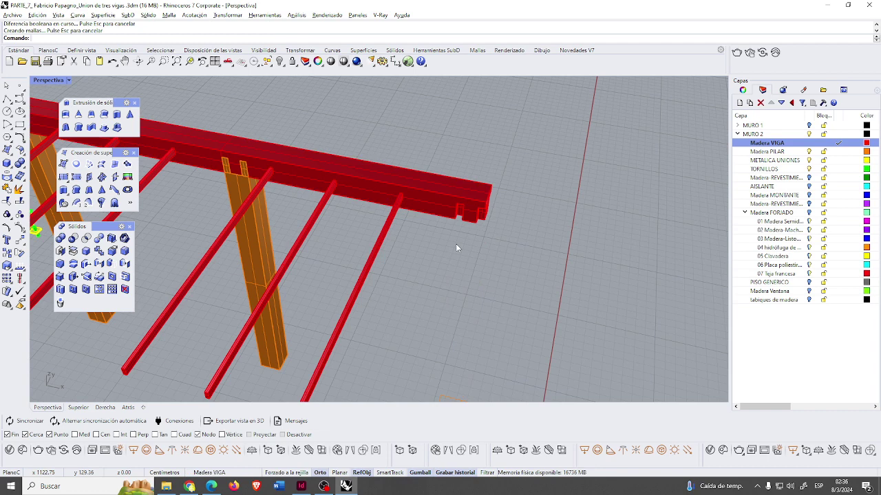
key("ctrl+z")
left_click(548, 269)
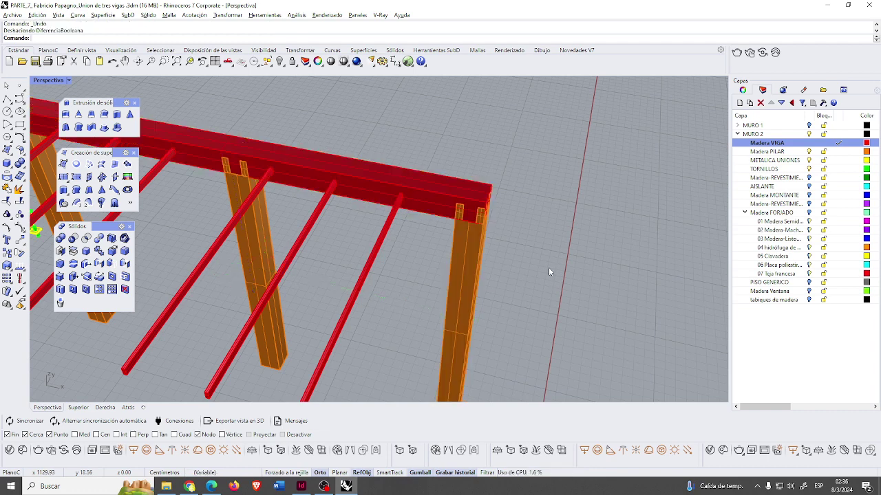
Copy the end pillar in place and subtract one copy from the large beam with a Boolean difference, deleting the cutting original.
left_click(472, 282)
key("ctrl+c")
key("ctrl+v")
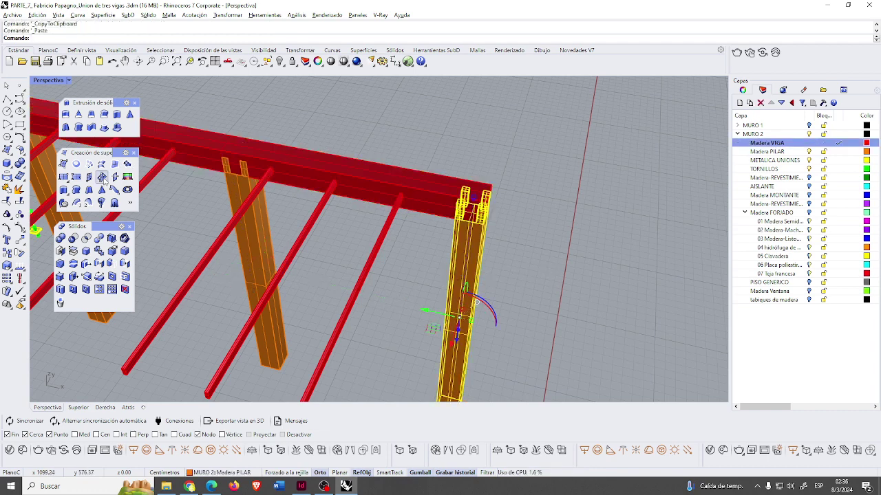
left_click(73, 238)
key("Return")
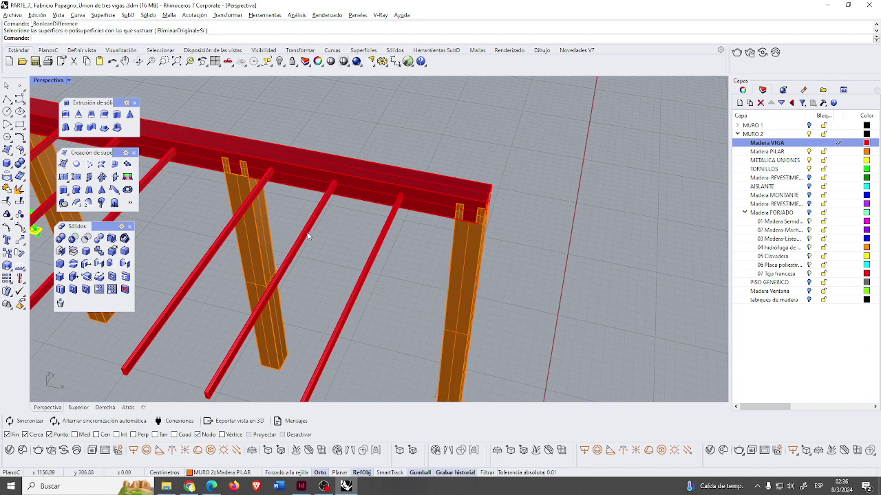
left_click(427, 208)
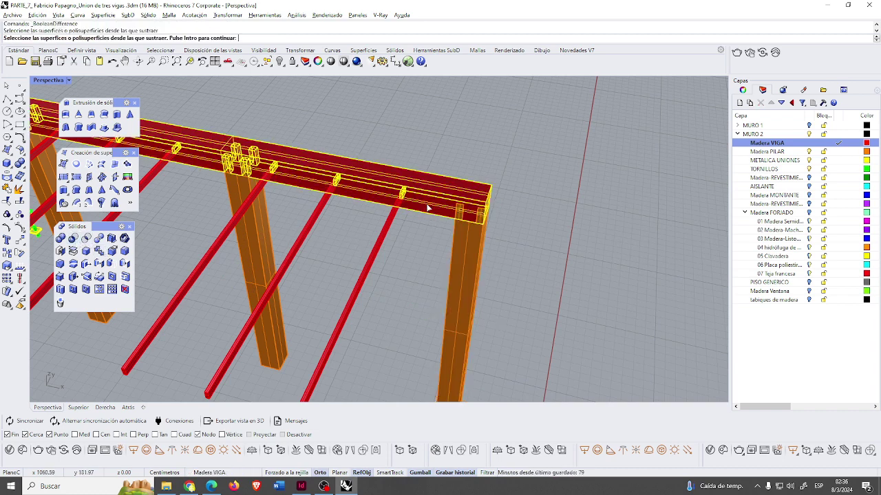
key("Return")
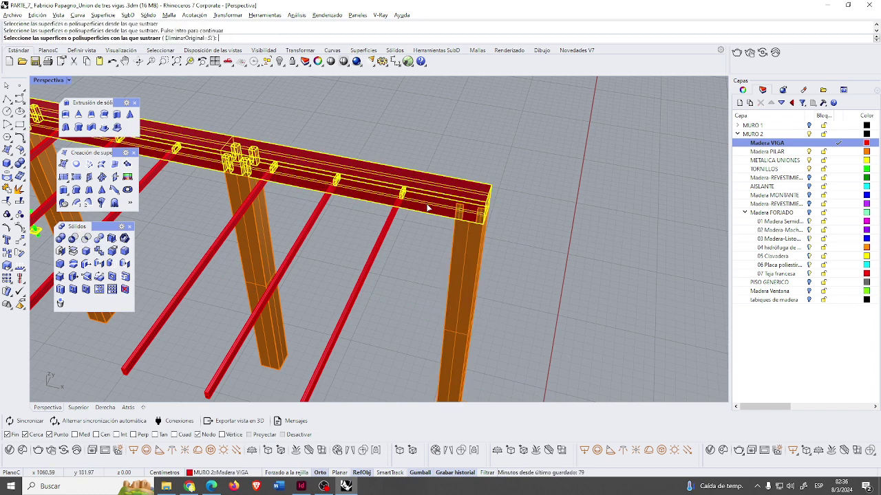
left_click(460, 253)
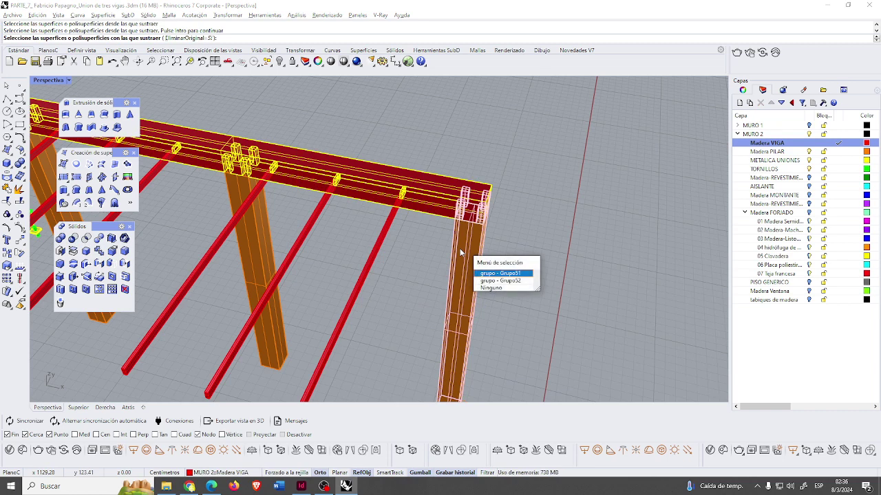
left_click(487, 273)
key("Return")
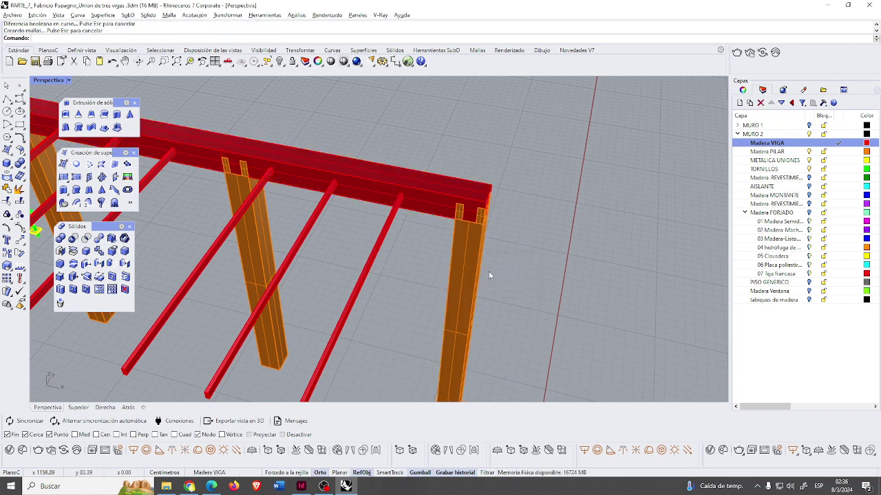
Move the large beam vertically off the pillars to check its cut-outs from several sides, and undo the move.
left_click(418, 207)
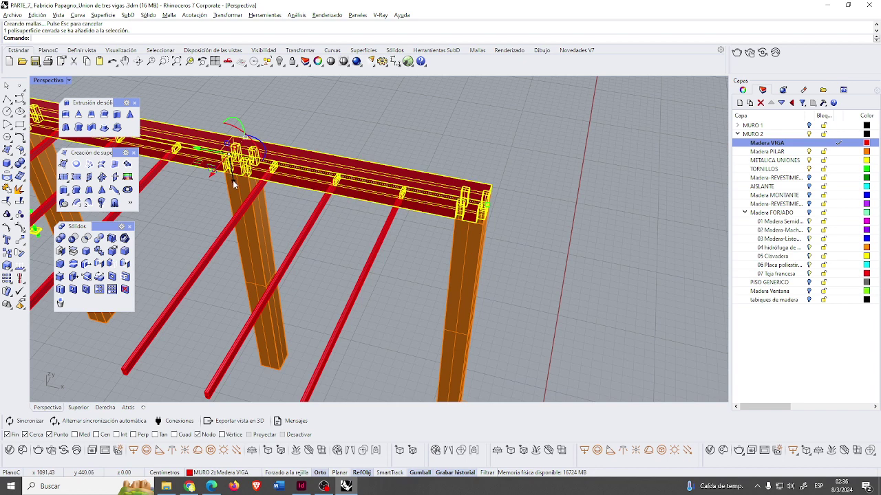
left_click_drag(232, 181, 237, 131)
left_click(428, 172)
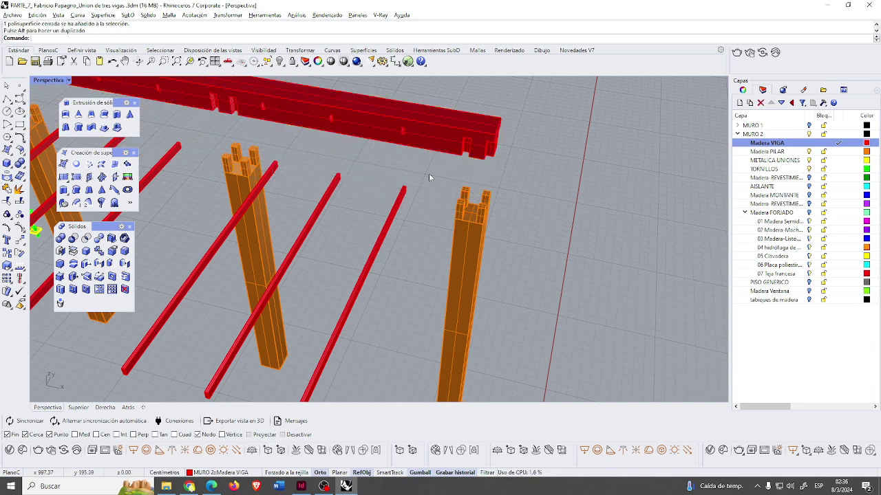
scroll(428, 183, "down", 3)
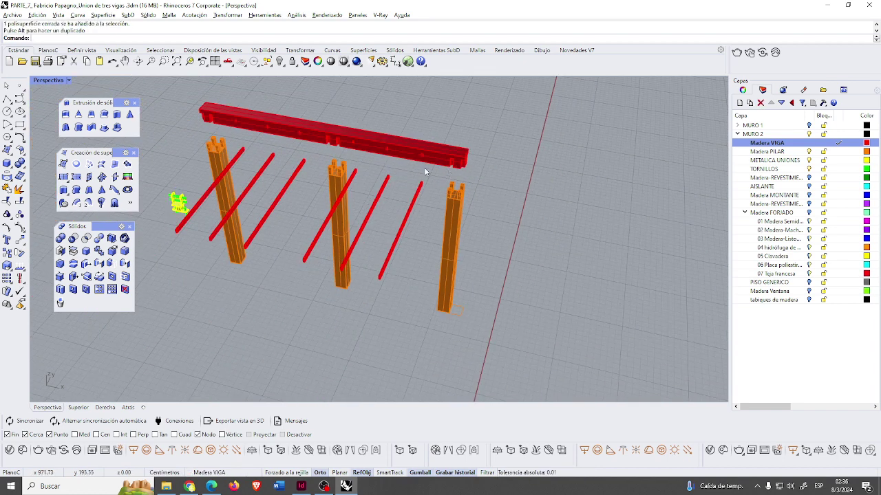
left_click(312, 124)
left_click(190, 61)
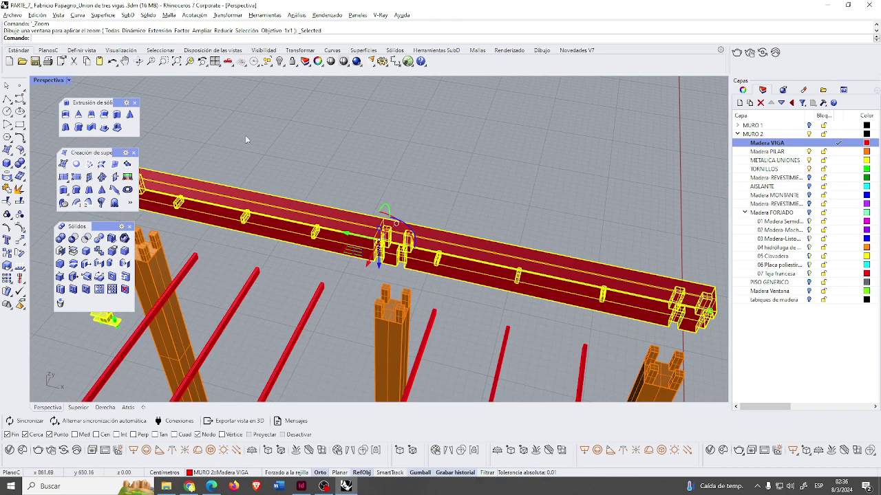
scroll(292, 227, "down", 3)
right_click_drag(299, 221, 439, 160)
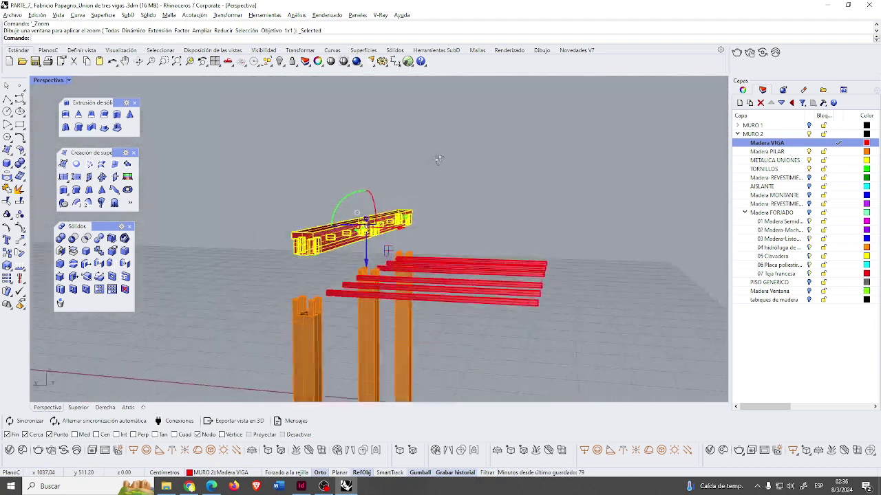
left_click(278, 267)
right_click_drag(264, 263, 666, 267)
right_click_drag(411, 243, 542, 265)
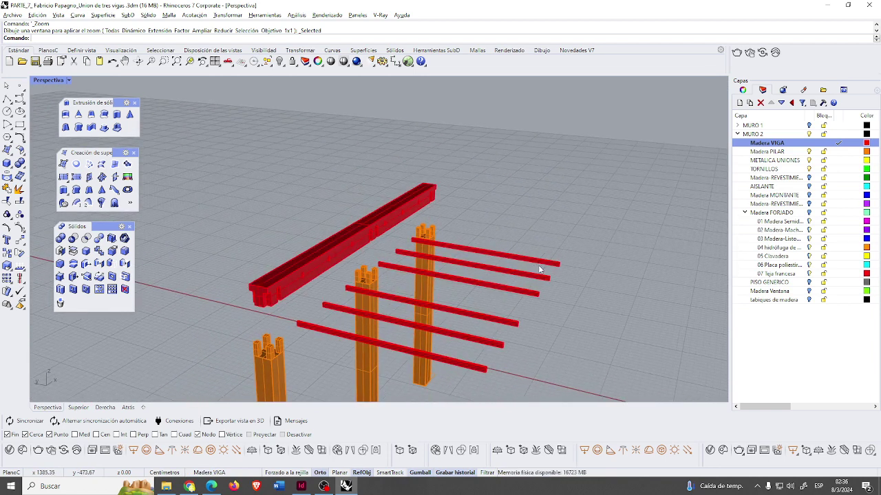
key("ctrl+z")
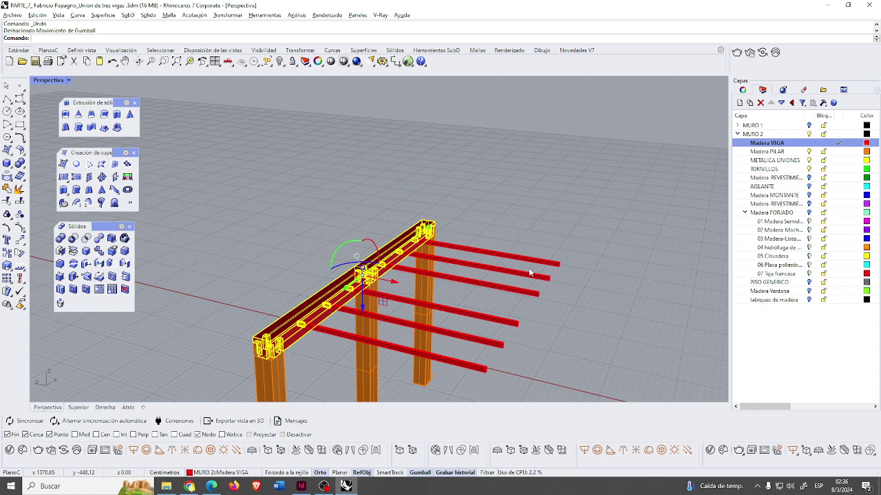
left_click(574, 245)
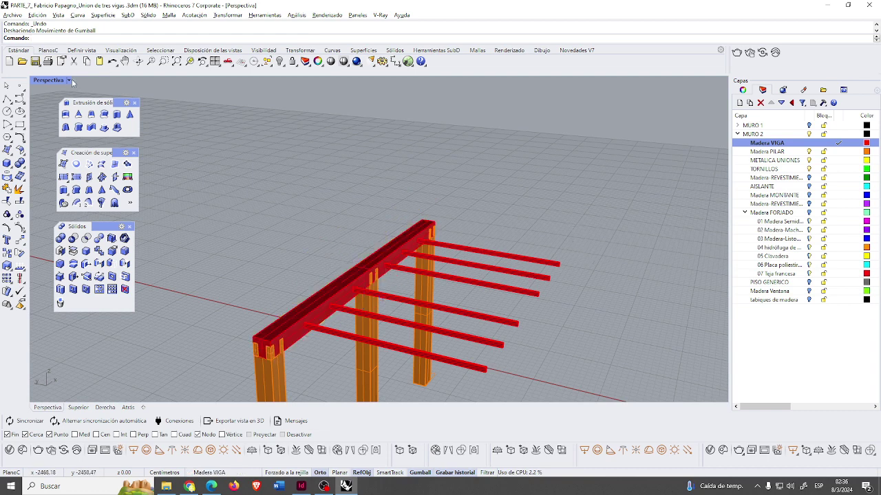
In the Top view, draw a rectangle from the beam's front corner across all six strips, ending level with their free ends.
left_click(70, 82)
left_click(55, 81)
double_click(55, 81)
double_click(54, 82)
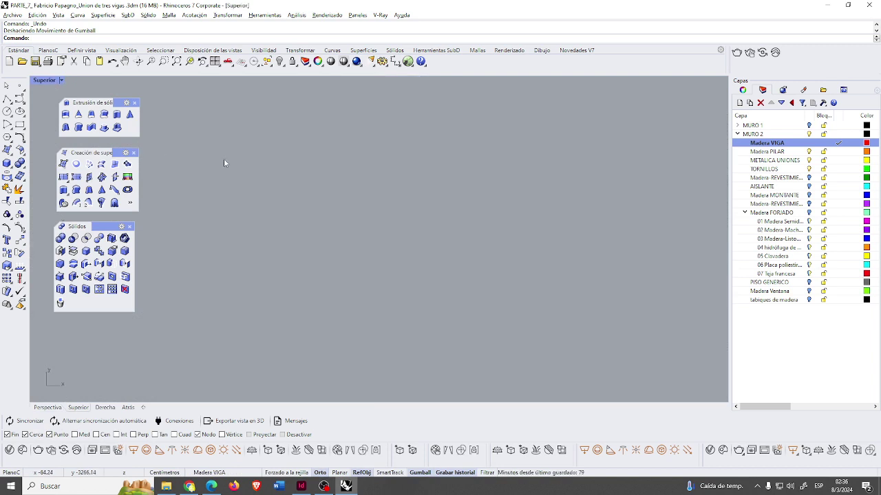
scroll(267, 172, "up", 10)
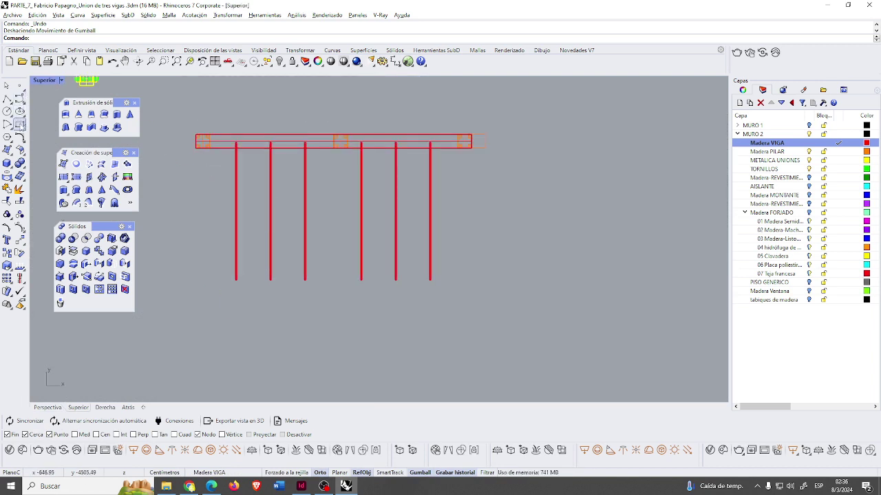
left_click(19, 126)
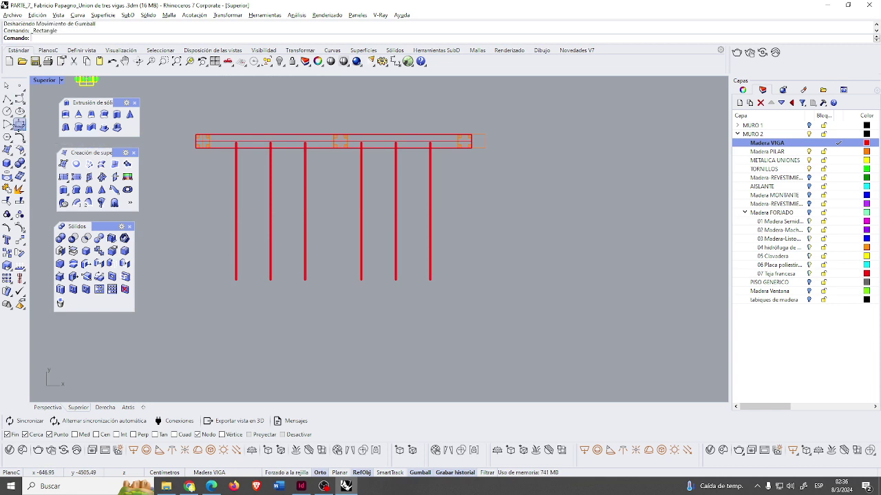
left_click(197, 147)
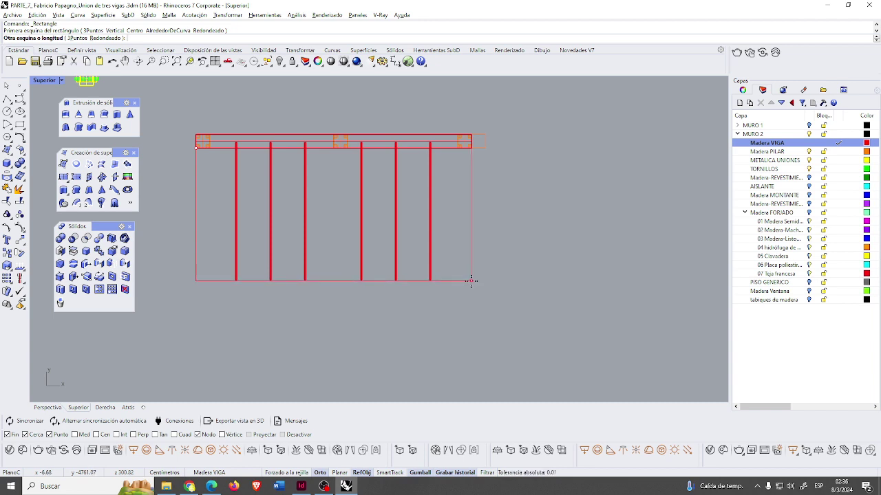
left_click(470, 281)
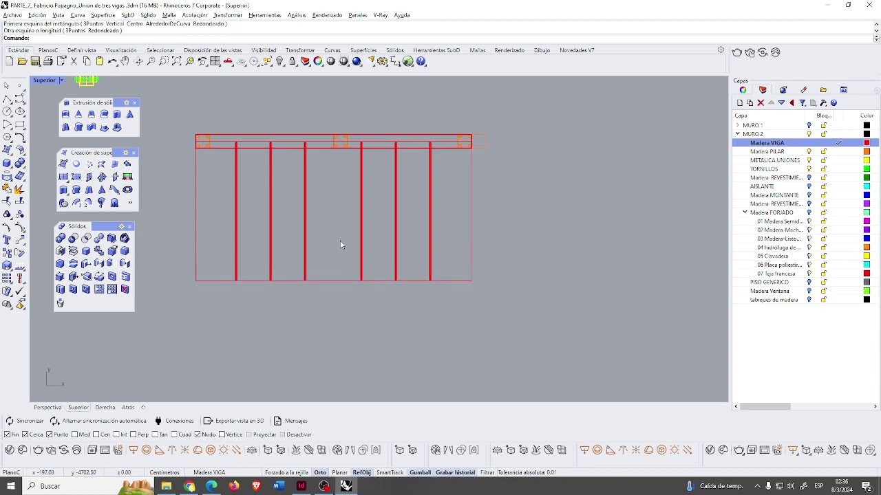
Create a planar surface from the rectangle over the strips and show it in the Perspective view.
left_click(76, 164)
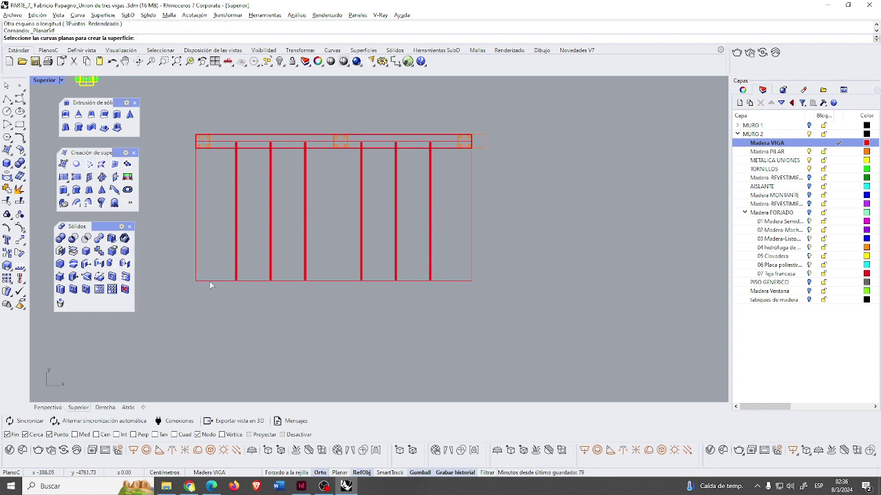
left_click(210, 282)
key("Return")
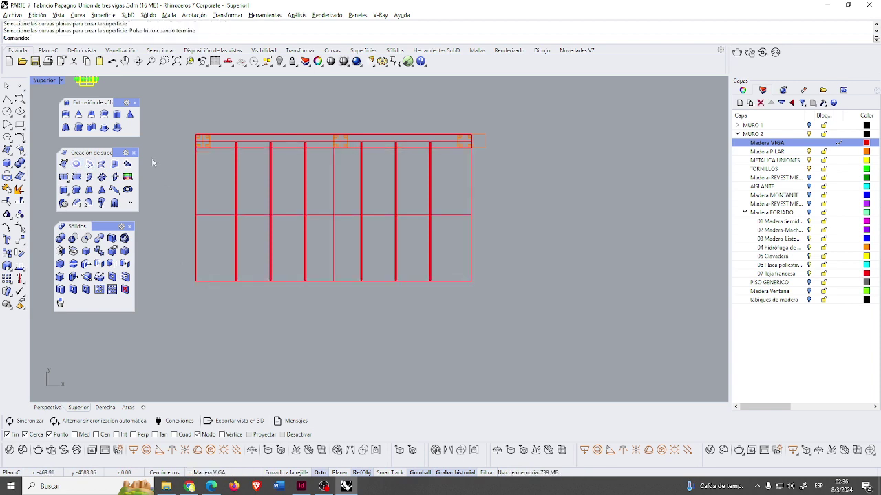
double_click(50, 80)
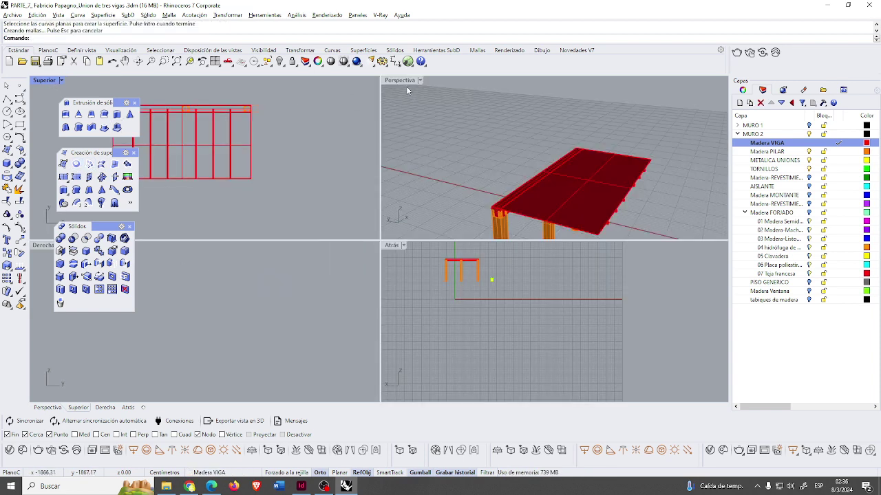
double_click(400, 81)
scroll(420, 296, "up", 2)
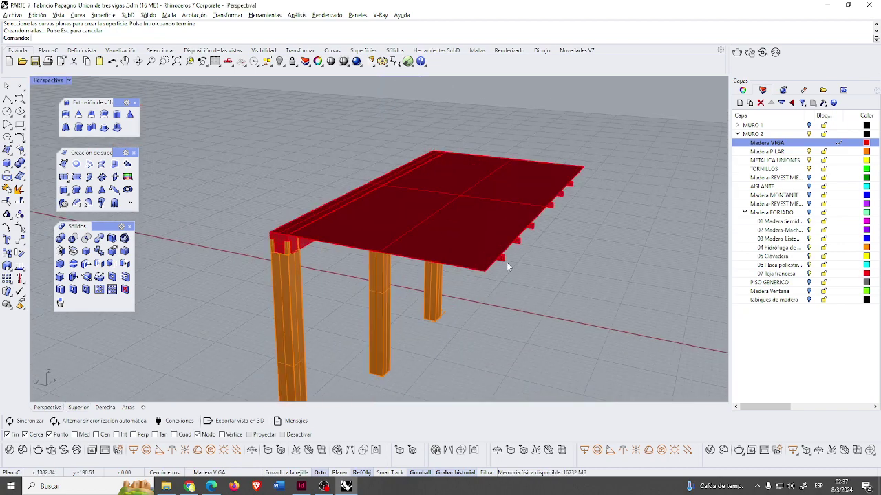
Try to lower the planar surface slightly below the beam's upper face, and undo both the move and the surface.
right_click_drag(506, 262, 409, 239)
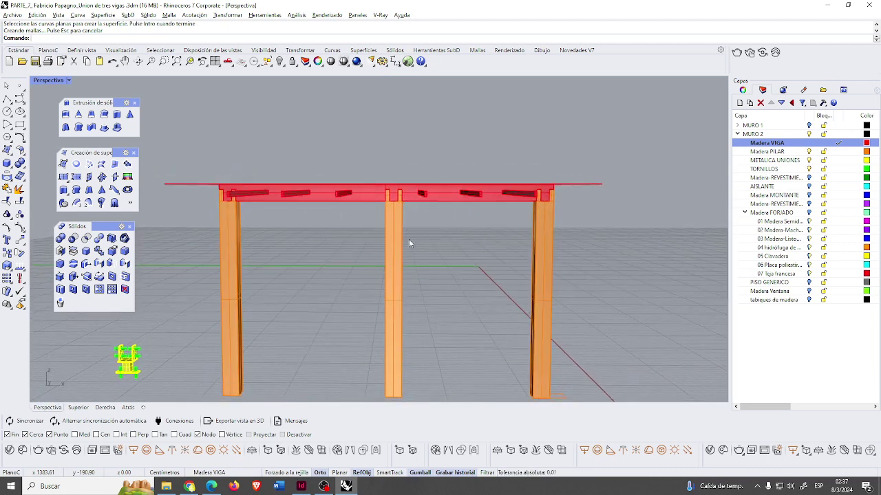
left_click(380, 184)
left_click_drag(383, 216, 384, 225)
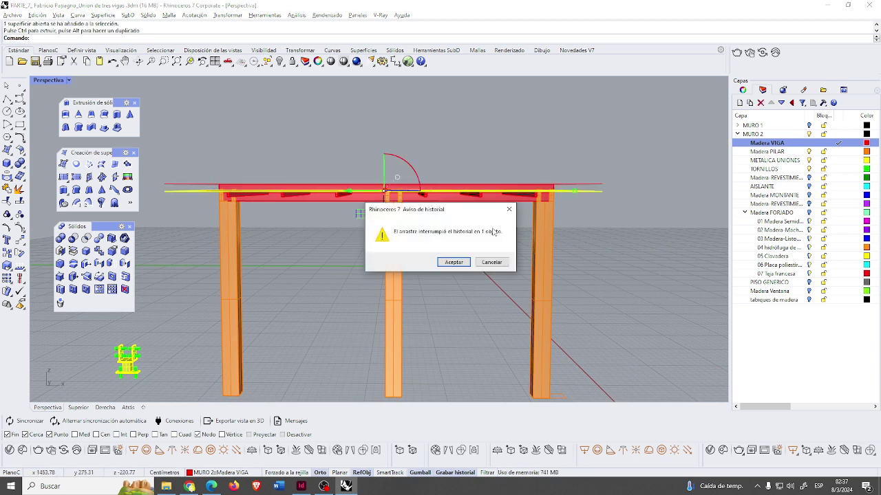
left_click(489, 263)
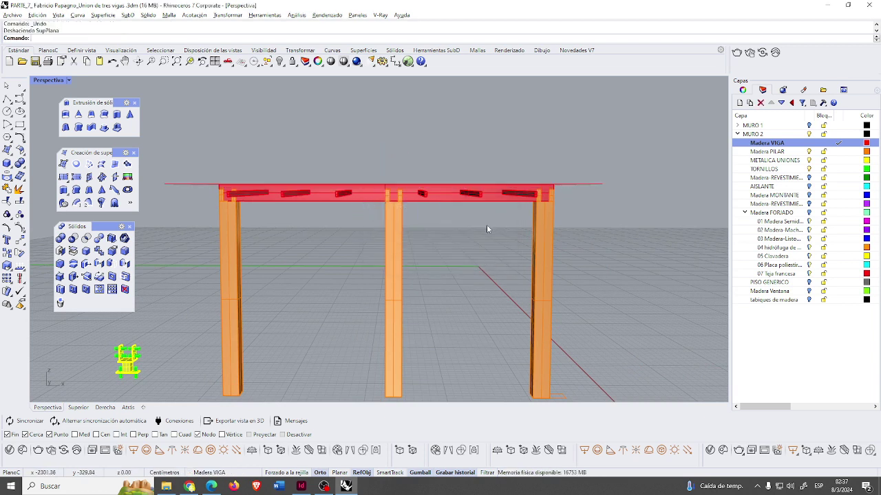
Create a planar surface from the closed rectangle spanning the six strips.
right_click_drag(331, 214, 389, 234)
left_click(348, 269)
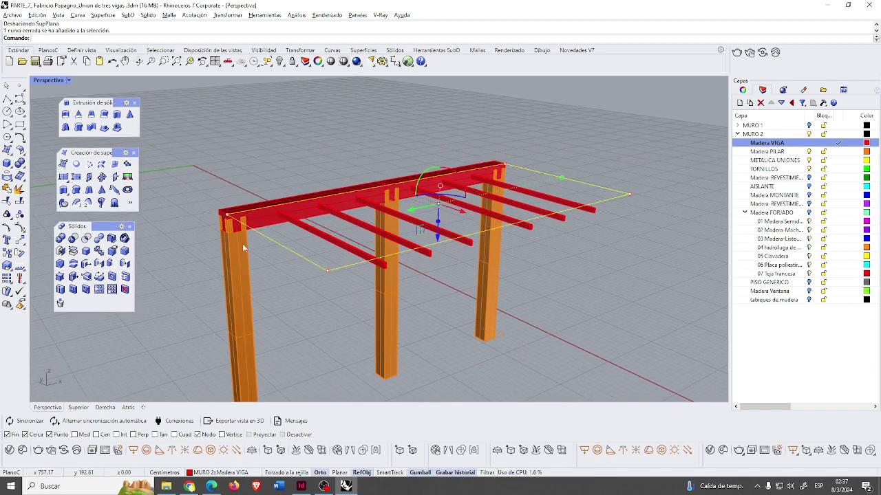
left_click(75, 165)
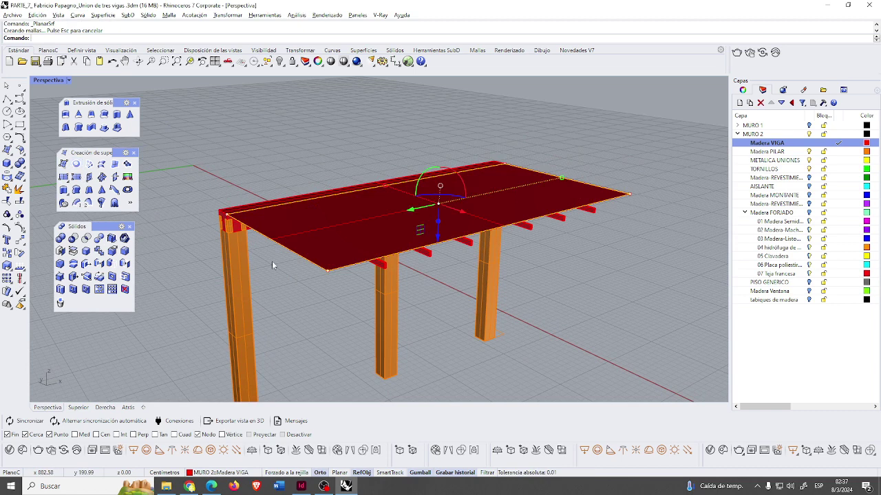
Extrude the planar surface vertically downward into a thin solid roof slab reaching the strips.
right_click_drag(316, 287, 310, 255)
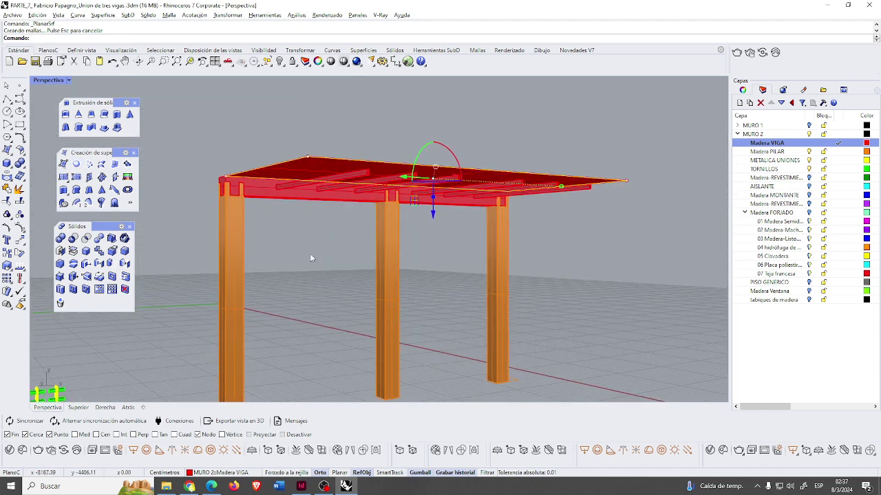
left_click(66, 115)
left_click(301, 177)
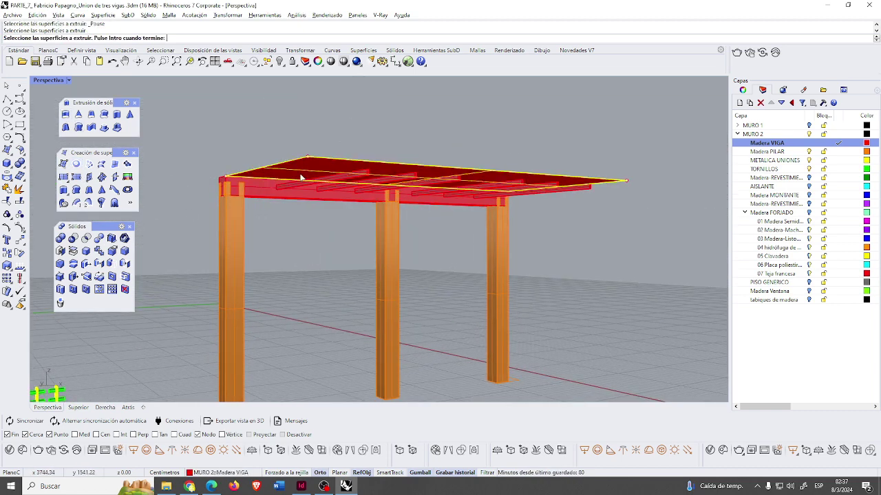
key("Return")
right_click_drag(315, 189, 311, 208)
left_click(314, 208)
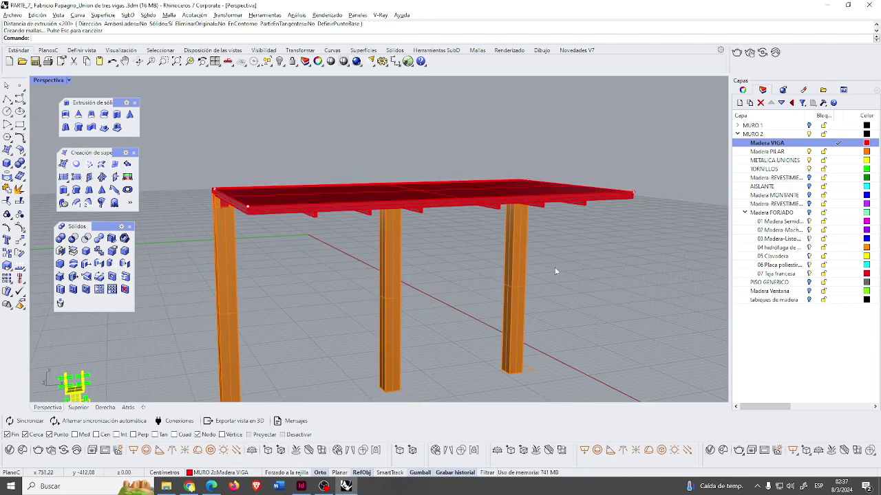
right_click_drag(606, 276, 548, 258)
scroll(548, 258, "down", 5)
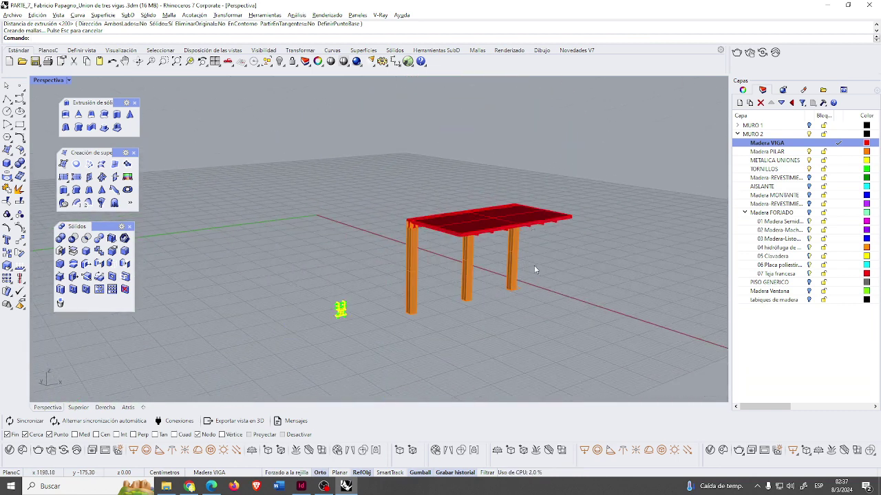
scroll(498, 274, "up", 2)
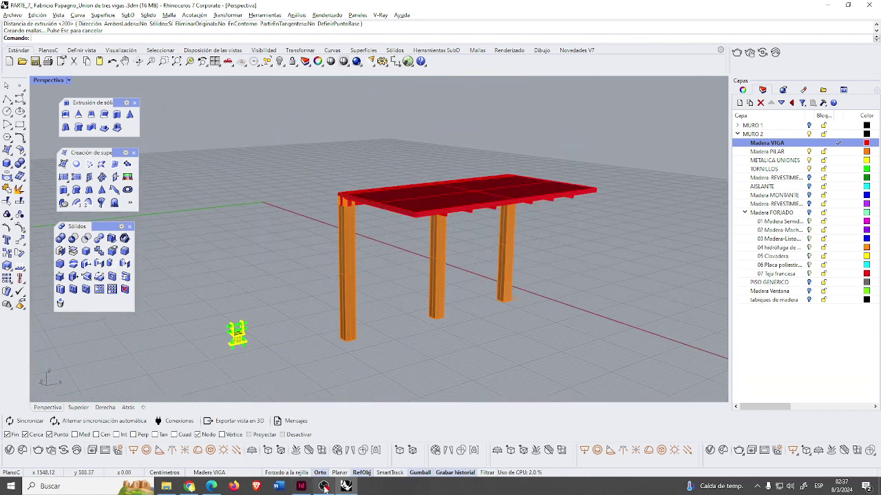